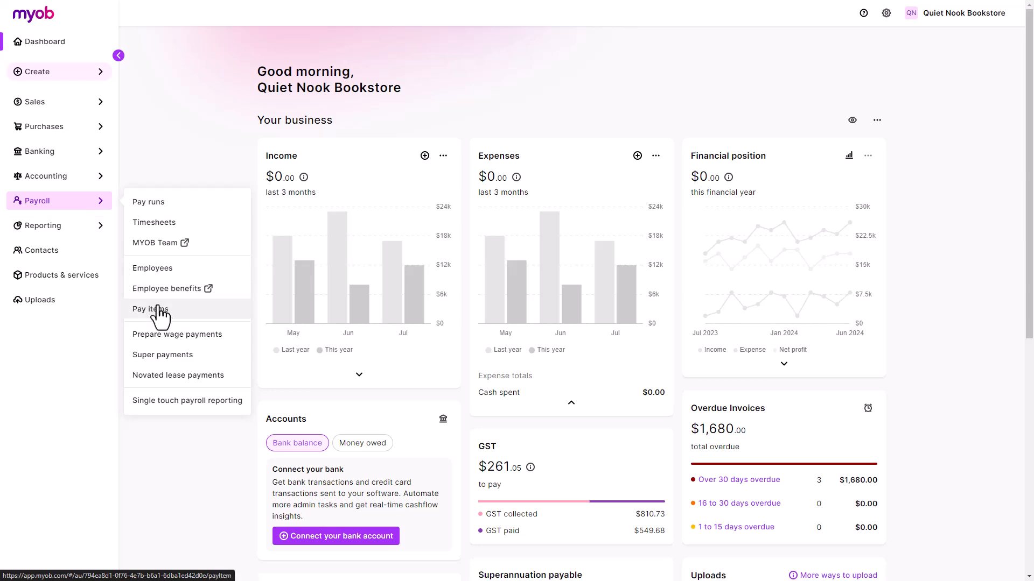
Step: Open the Payroll Pay items page listing the Wages and salary items
{"action": "left_click", "coordinate": [163, 311]}
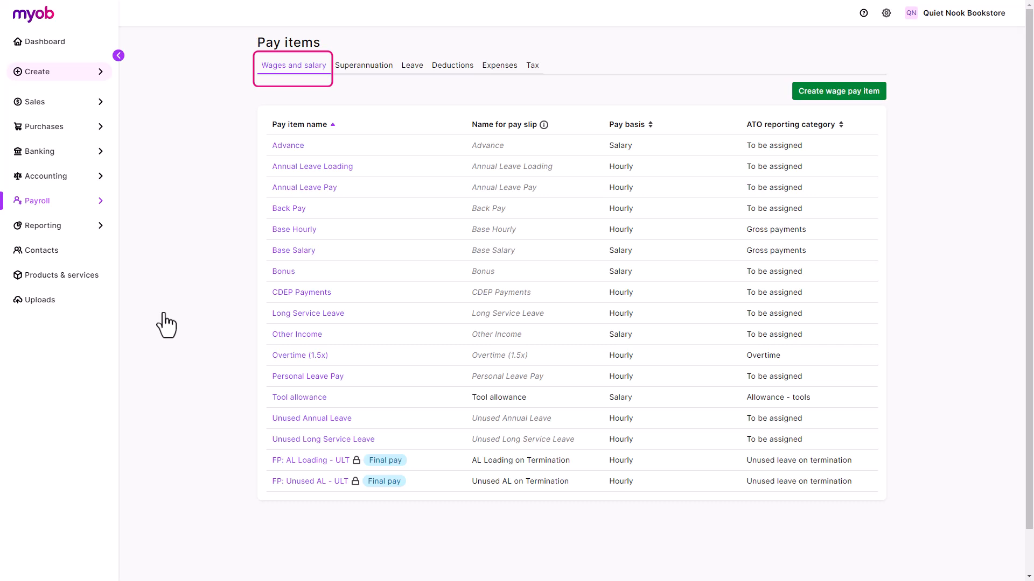
Step: Set the Overtime (1.5x) pay slip name to 'Weekend rate' and save it
{"action": "left_click", "coordinate": [293, 355]}
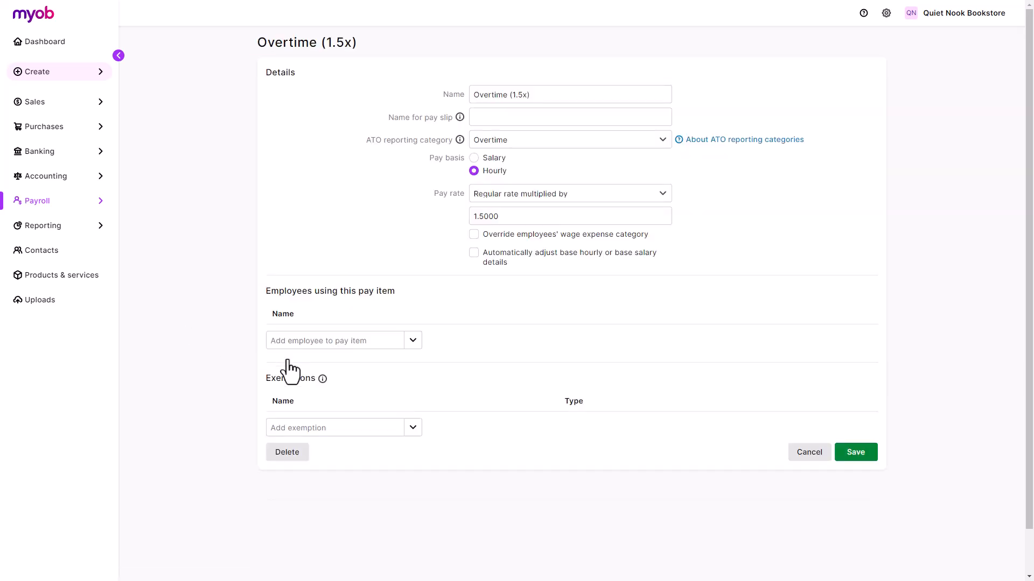
{"action": "left_click", "coordinate": [586, 122]}
{"action": "type", "text": "Weekend rate"}
{"action": "left_click", "coordinate": [705, 247]}
{"action": "left_click", "coordinate": [848, 454]}
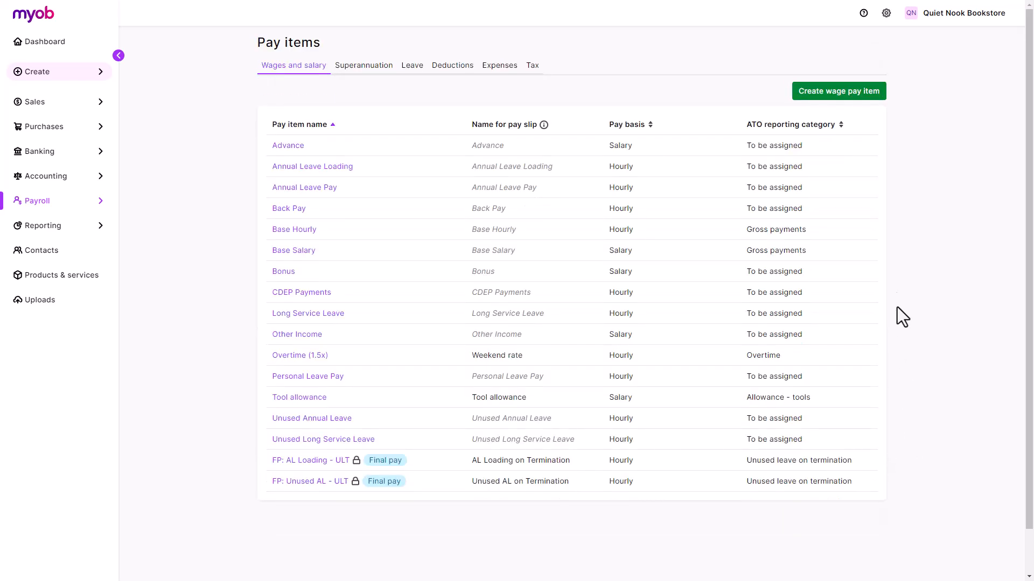
{"action": "left_click", "coordinate": [877, 97]}
Step: Name the new wage item 'Commission', category Bonuses and commissions, with an Hourly pay basis
{"action": "left_click", "coordinate": [661, 95]}
{"action": "type", "text": "Commission"}
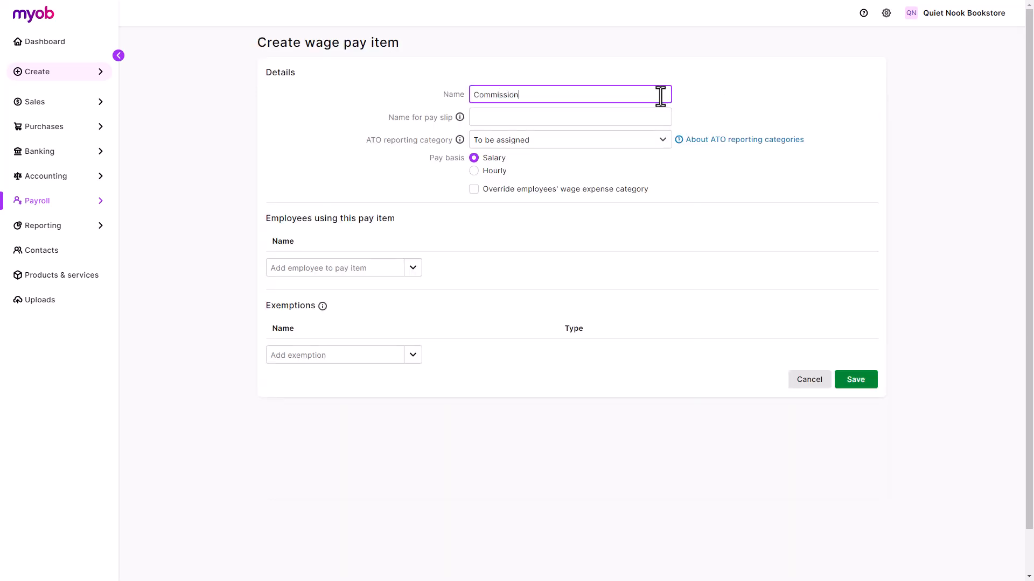
{"action": "left_click", "coordinate": [660, 114]}
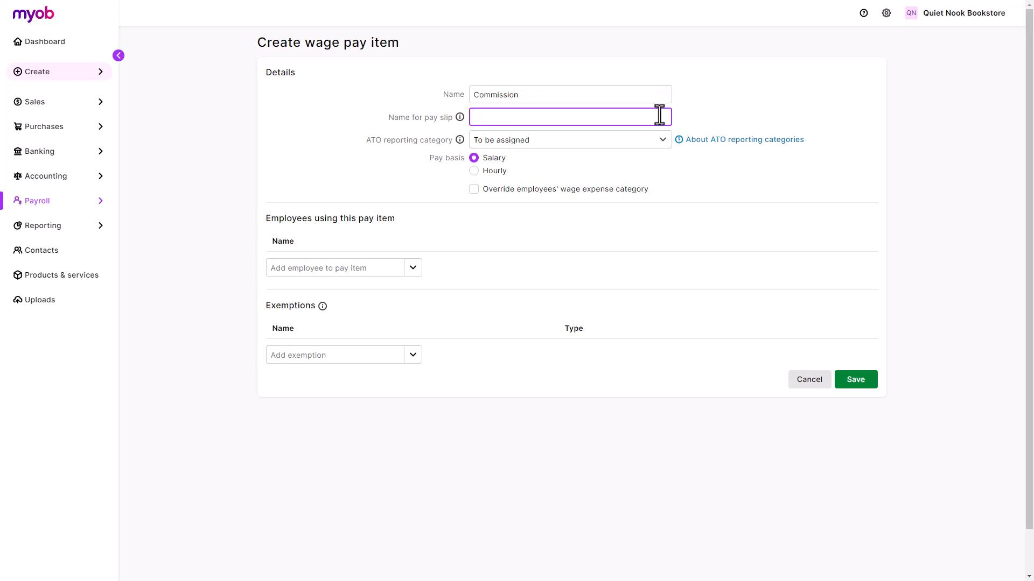
{"action": "left_click", "coordinate": [658, 142]}
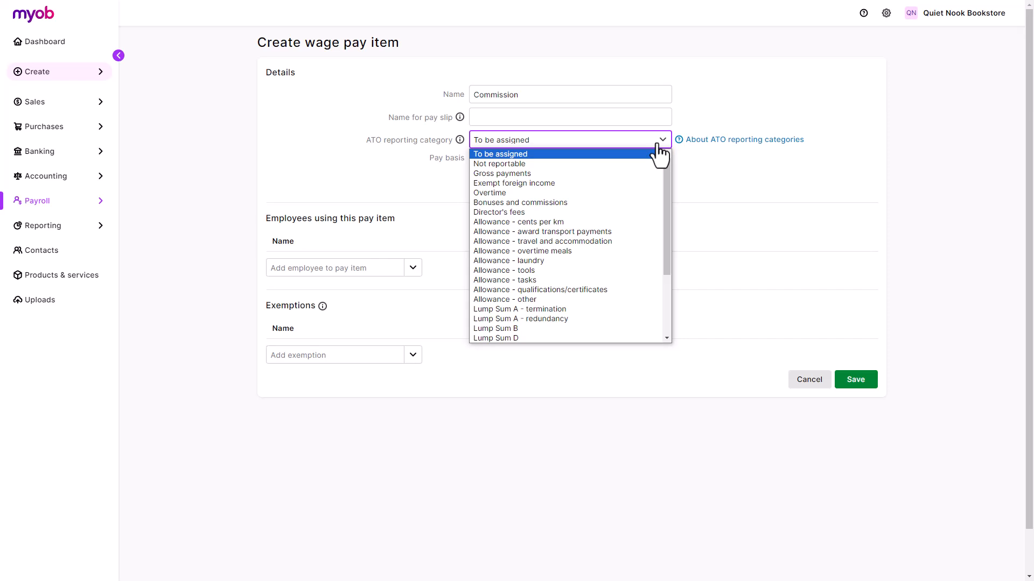
{"action": "left_click", "coordinate": [648, 202]}
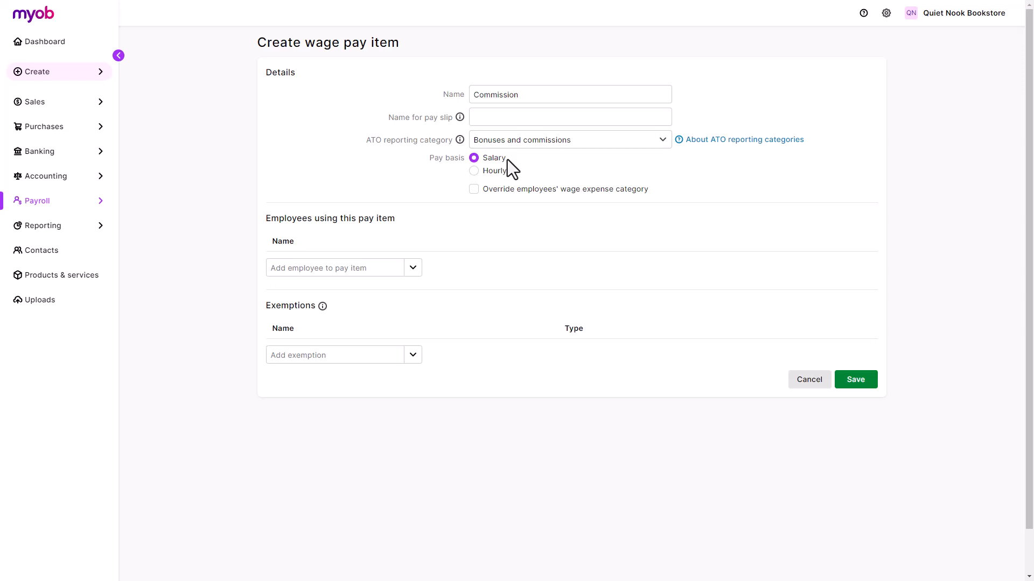
{"action": "left_click", "coordinate": [506, 183]}
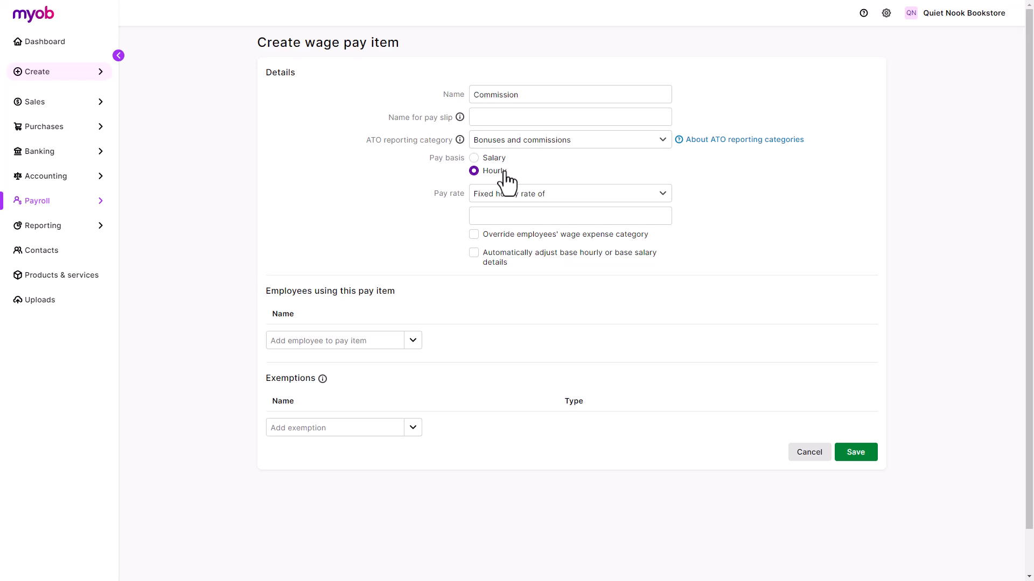
Step: Give the Commission item a fixed hourly pay rate of 200
{"action": "left_click", "coordinate": [561, 201]}
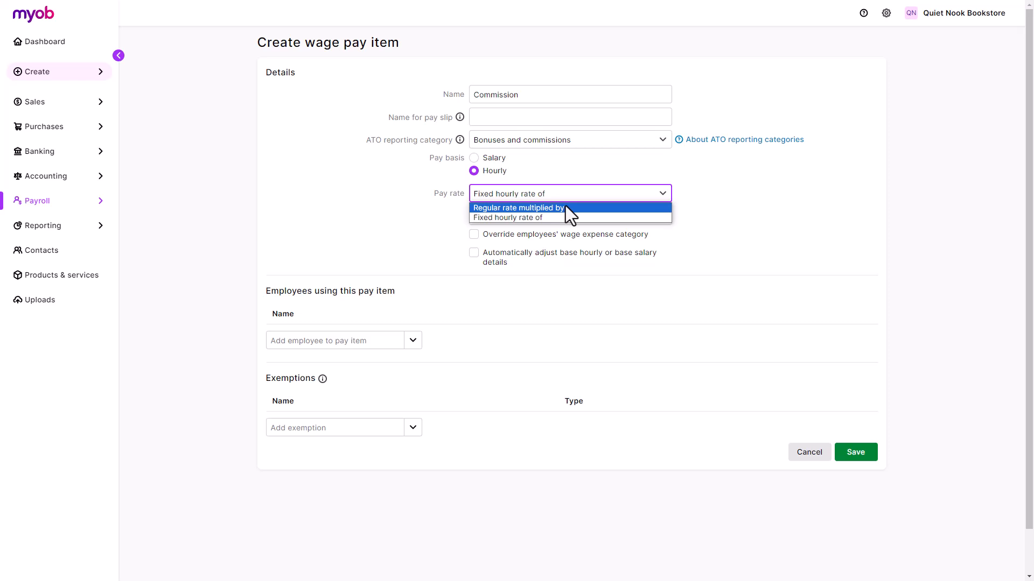
{"action": "left_click", "coordinate": [563, 217]}
{"action": "left_click", "coordinate": [563, 219]}
{"action": "type", "text": "200"}
{"action": "left_click", "coordinate": [670, 247]}
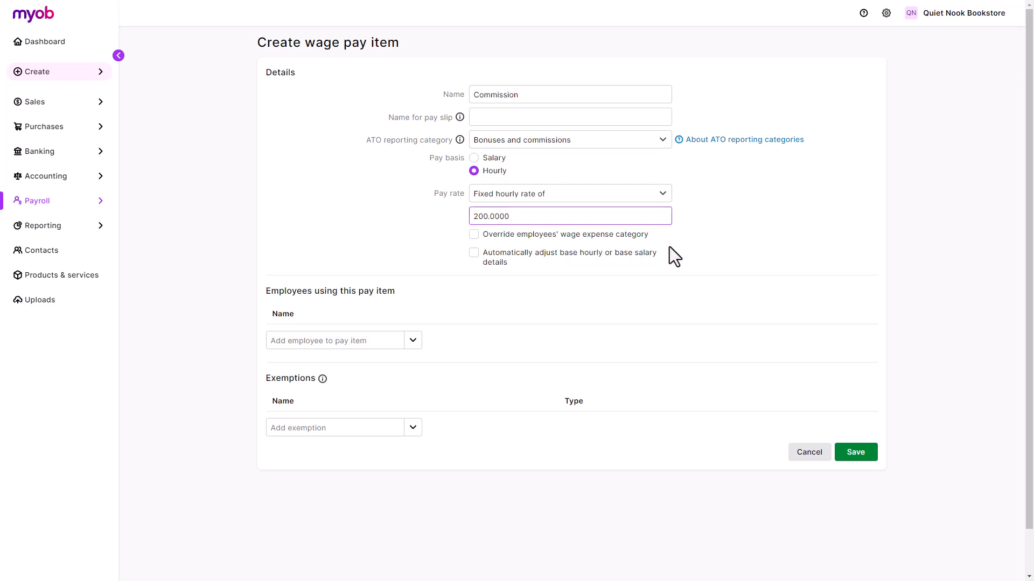
Step: Override the wage expense account with 6-4700 Commissions
{"action": "left_click", "coordinate": [641, 236]}
{"action": "left_click", "coordinate": [636, 258]}
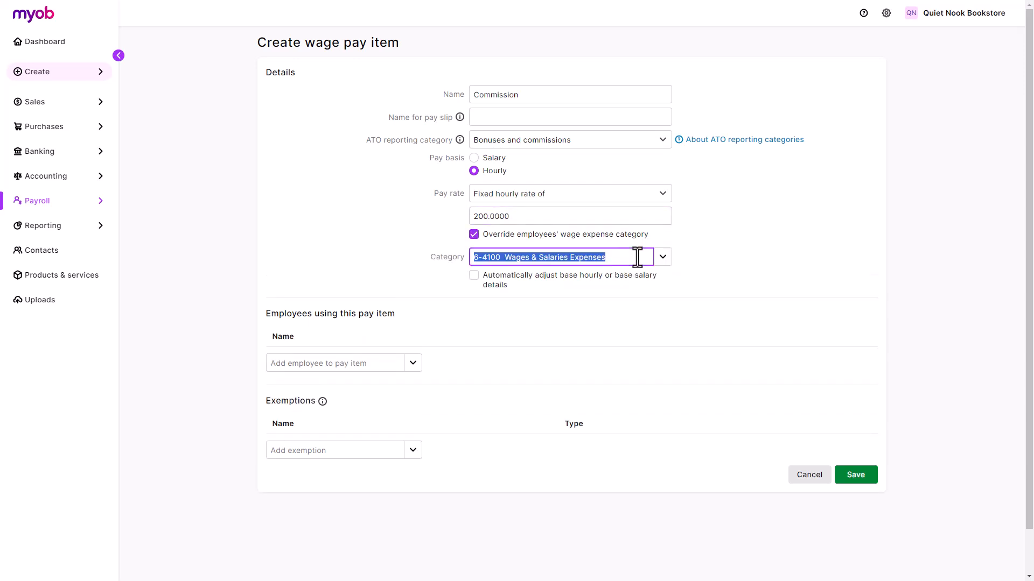
{"action": "type", "text": "Commissio"}
{"action": "left_click", "coordinate": [631, 277]}
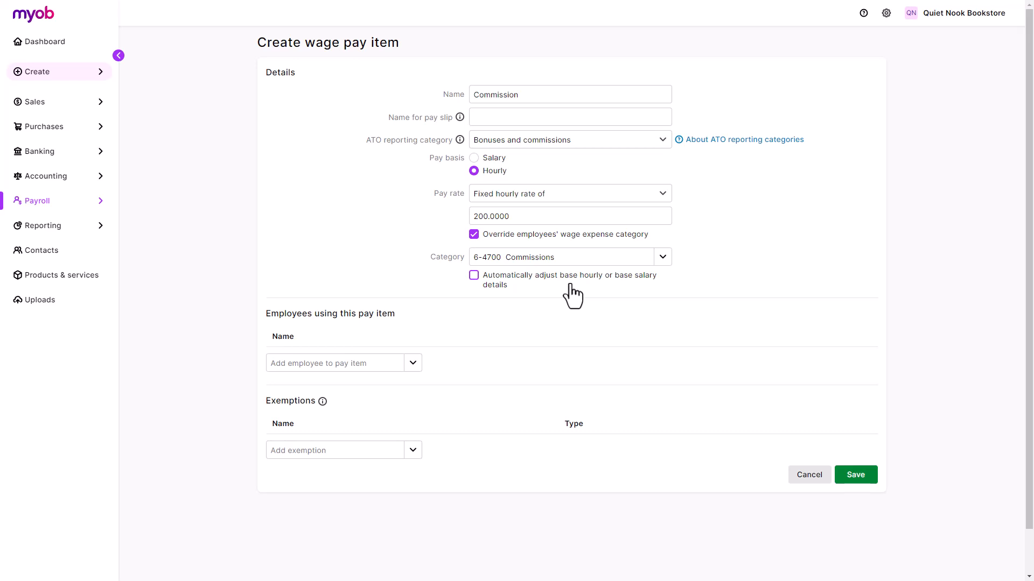
Step: Assign two employees, add no exemptions, and save the Commission pay item
{"action": "left_click", "coordinate": [412, 363]}
{"action": "left_click", "coordinate": [406, 382]}
{"action": "left_click", "coordinate": [406, 384]}
{"action": "left_click", "coordinate": [401, 405]}
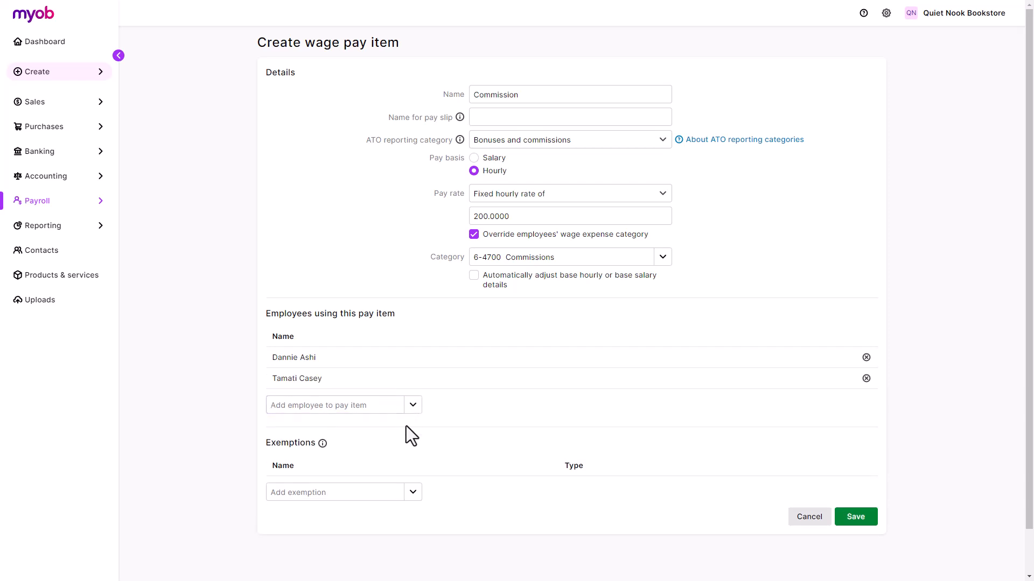
{"action": "scroll", "coordinate": [406, 427], "scroll_direction": "down", "scroll_amount": 1}
{"action": "left_click", "coordinate": [413, 444]}
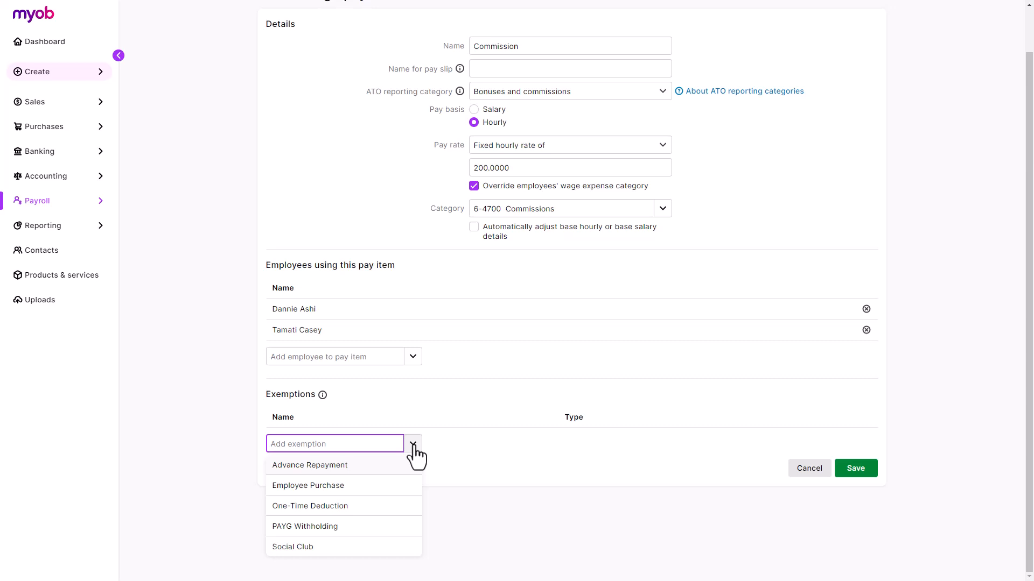
{"action": "left_click", "coordinate": [436, 448]}
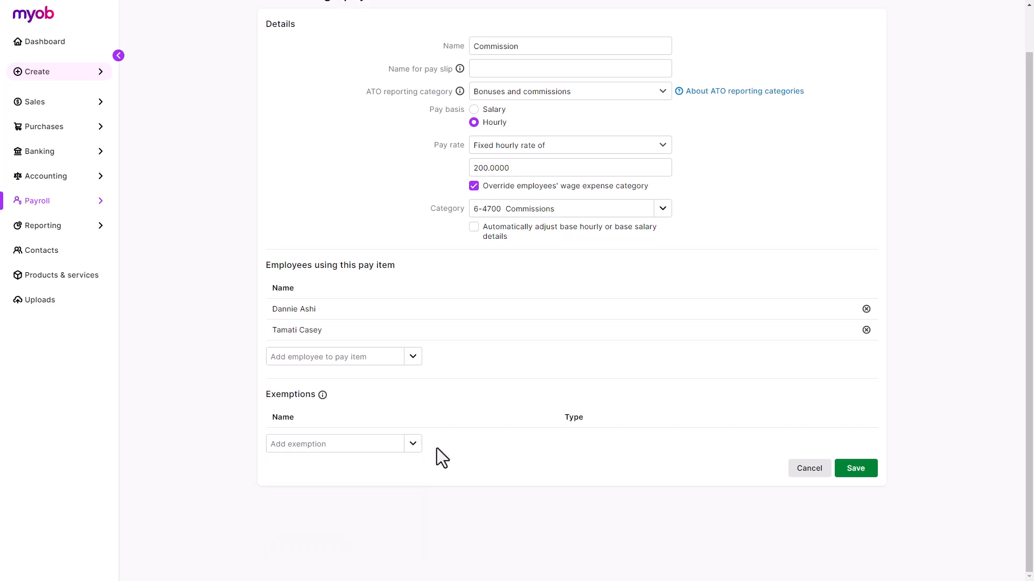
{"action": "left_click", "coordinate": [843, 473]}
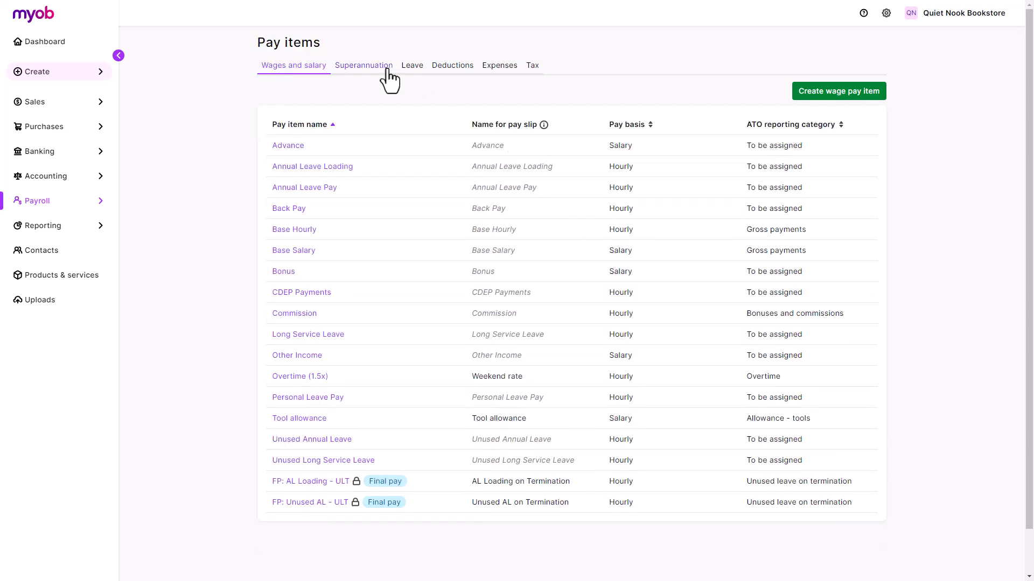
Step: Create super item 'Salary sacrifice' as a Salary sacrifice (deduction), reported under Salary sacrifice and RESC
{"action": "left_click", "coordinate": [389, 80]}
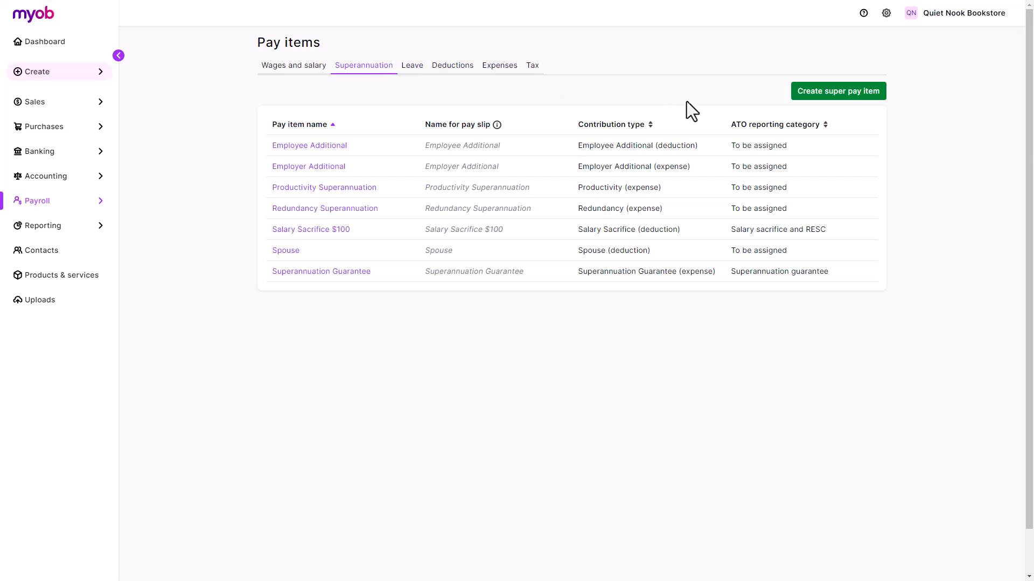
{"action": "left_click", "coordinate": [799, 97]}
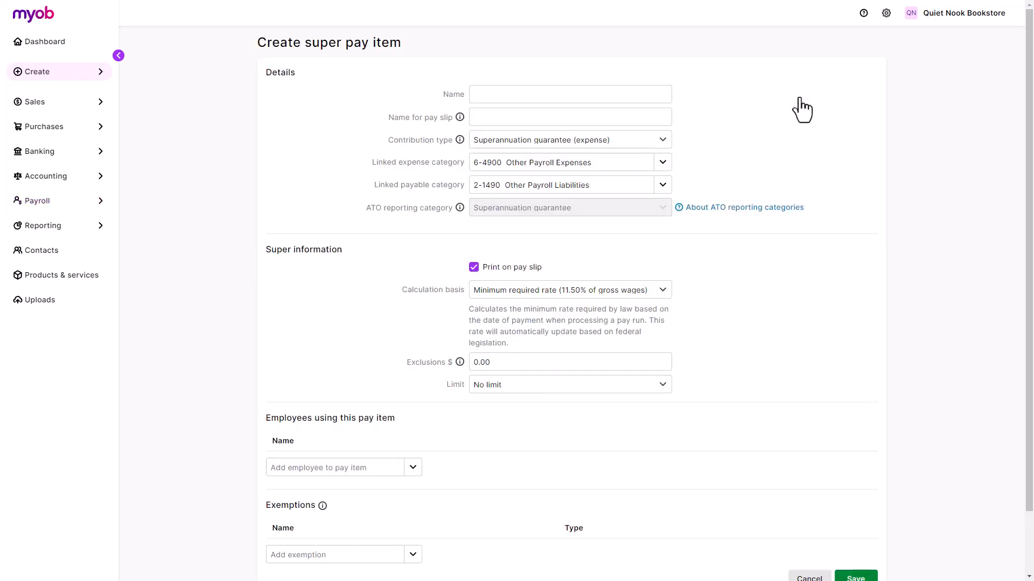
{"action": "left_click", "coordinate": [657, 93]}
{"action": "type", "text": "Salary sacrifice"}
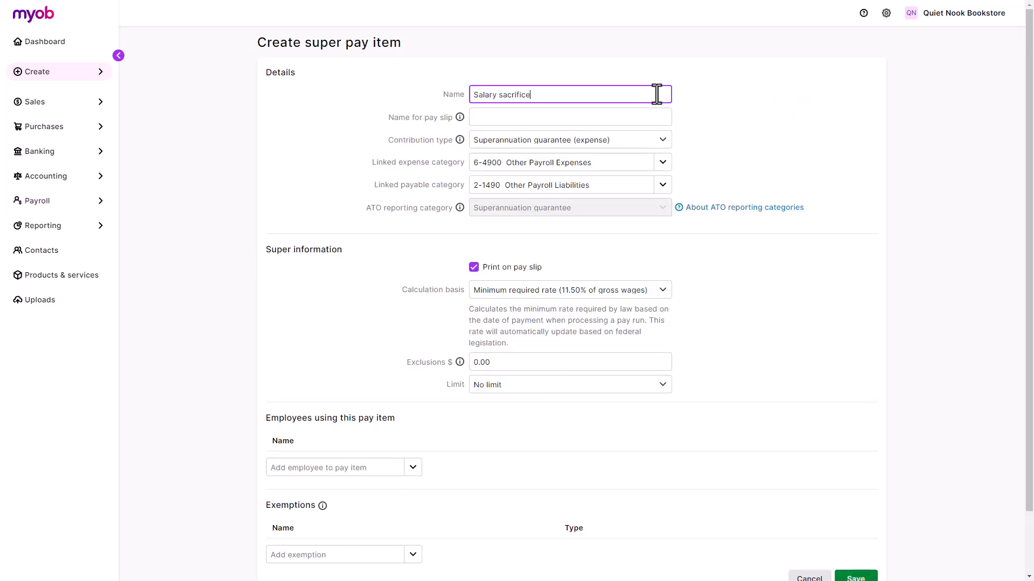
{"action": "left_click", "coordinate": [661, 140]}
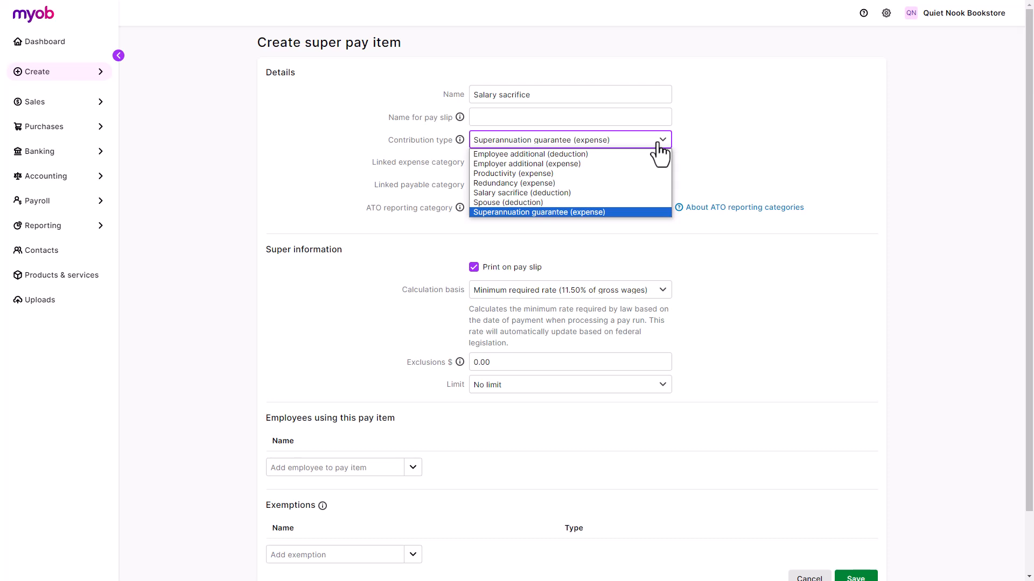
{"action": "left_click", "coordinate": [653, 192]}
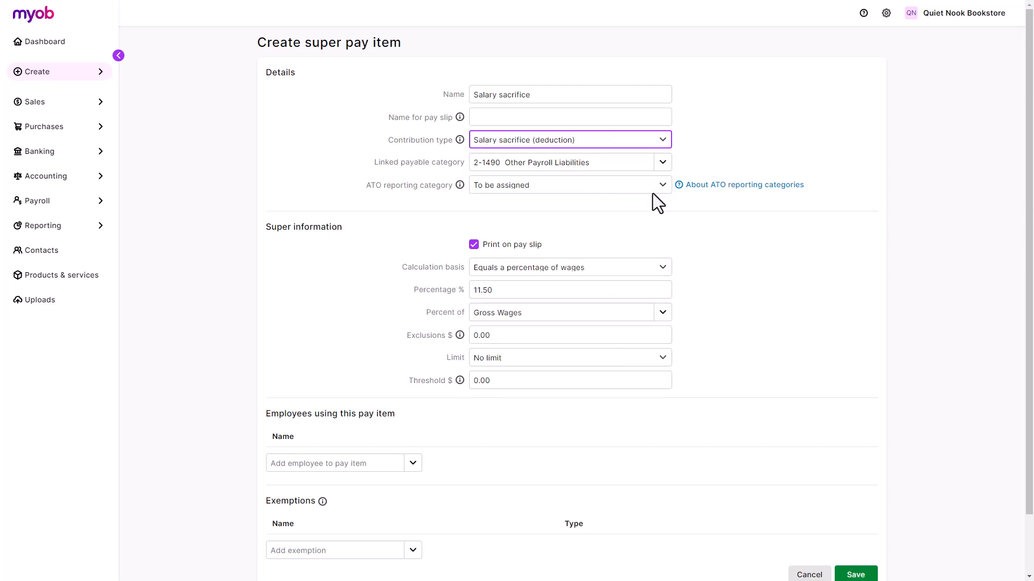
{"action": "left_click", "coordinate": [652, 191]}
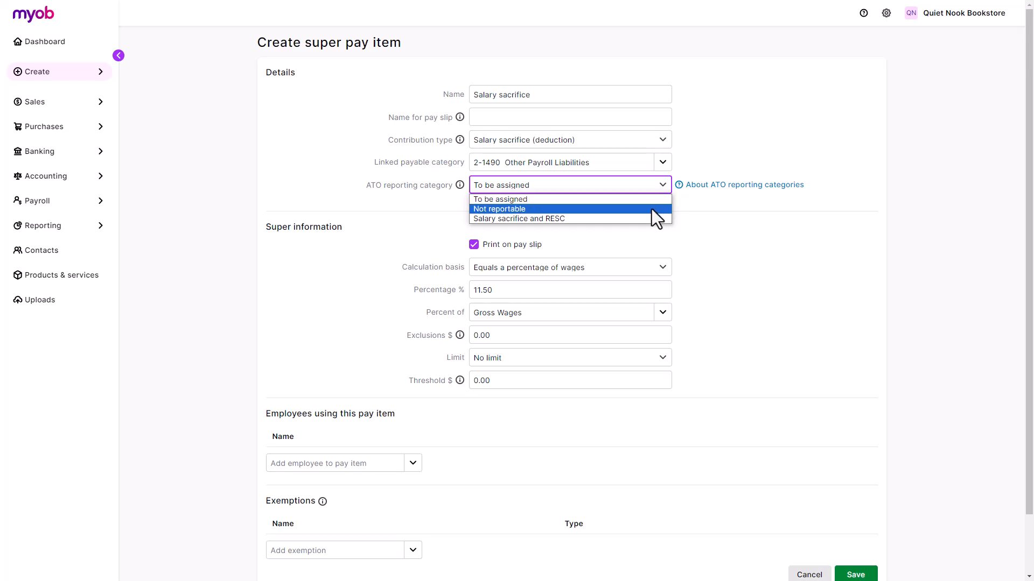
{"action": "left_click", "coordinate": [648, 218]}
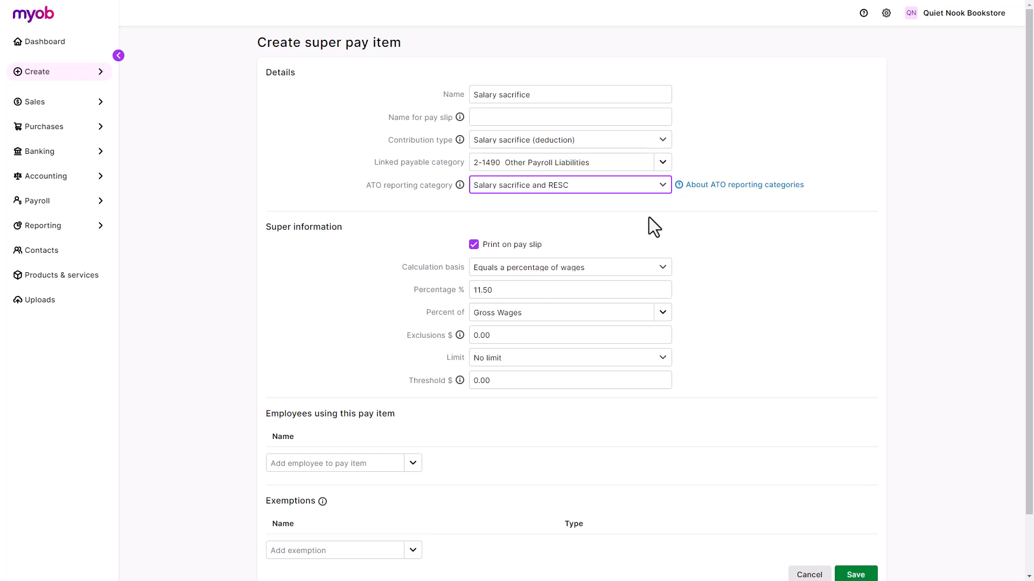
{"action": "left_click", "coordinate": [656, 269]}
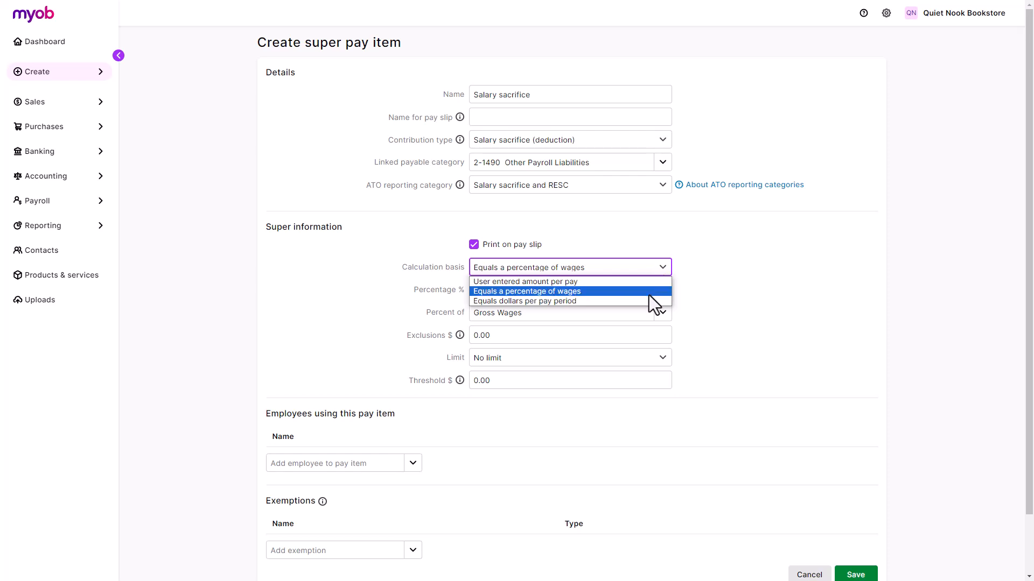
Step: Set the calculation basis to 5% of wages, replacing an initial 100 dollars per pay period
{"action": "left_click", "coordinate": [647, 301]}
{"action": "left_click", "coordinate": [647, 293]}
{"action": "type", "text": "100"}
{"action": "key", "text": "Tab"}
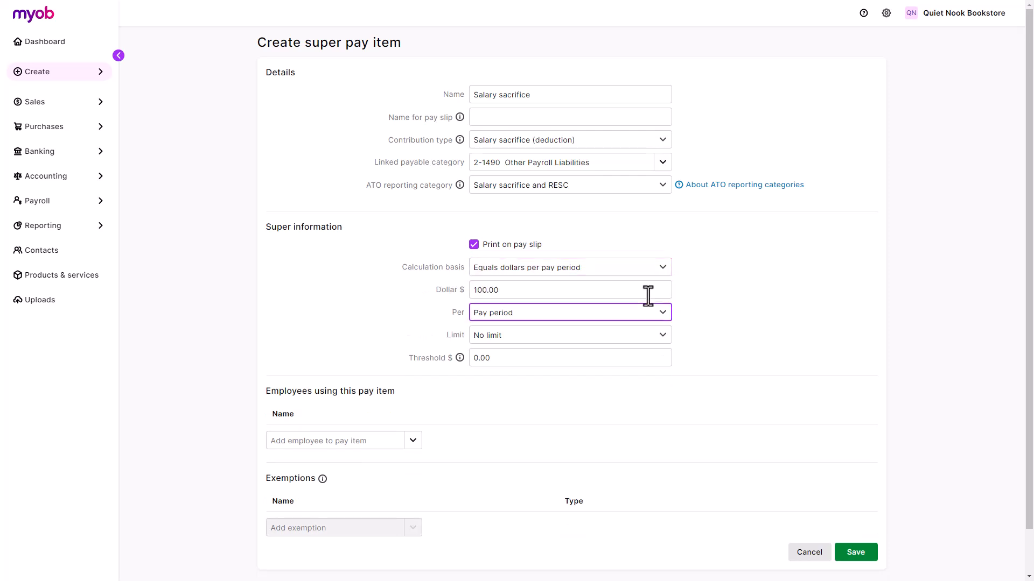
{"action": "left_click", "coordinate": [649, 272]}
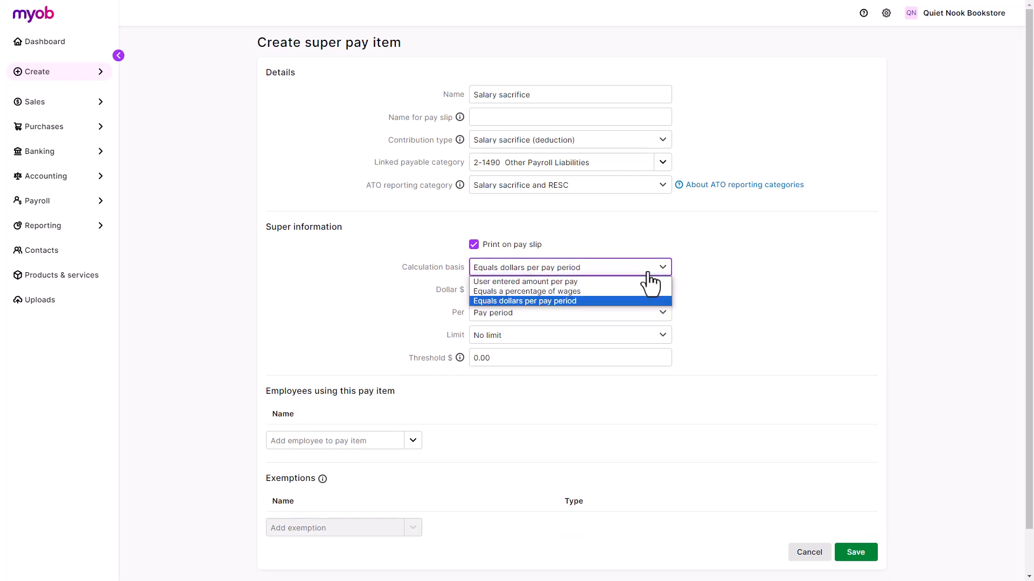
{"action": "left_click", "coordinate": [637, 291]}
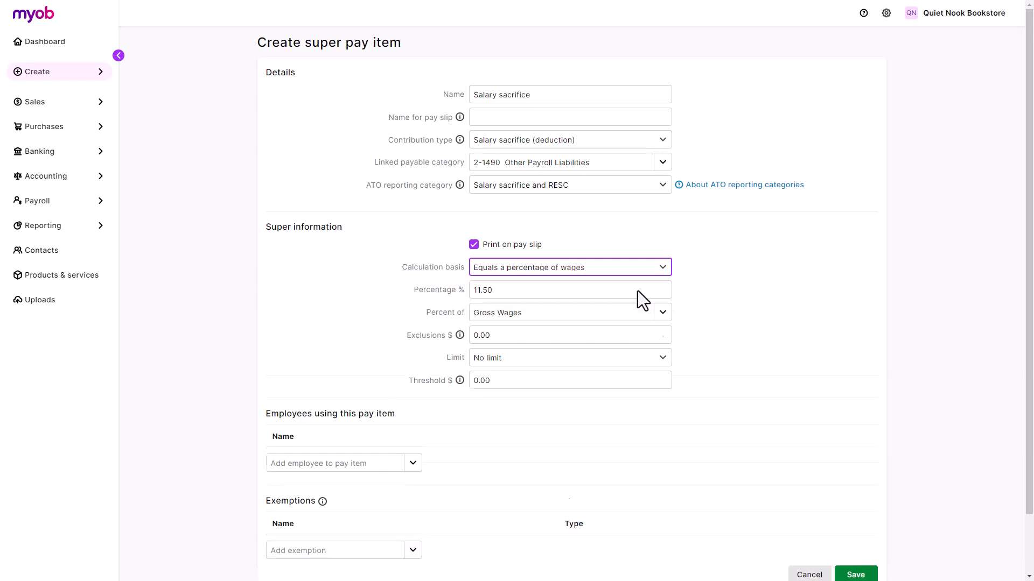
{"action": "left_click", "coordinate": [638, 290]}
{"action": "type", "text": "5"}
{"action": "left_click", "coordinate": [689, 314]}
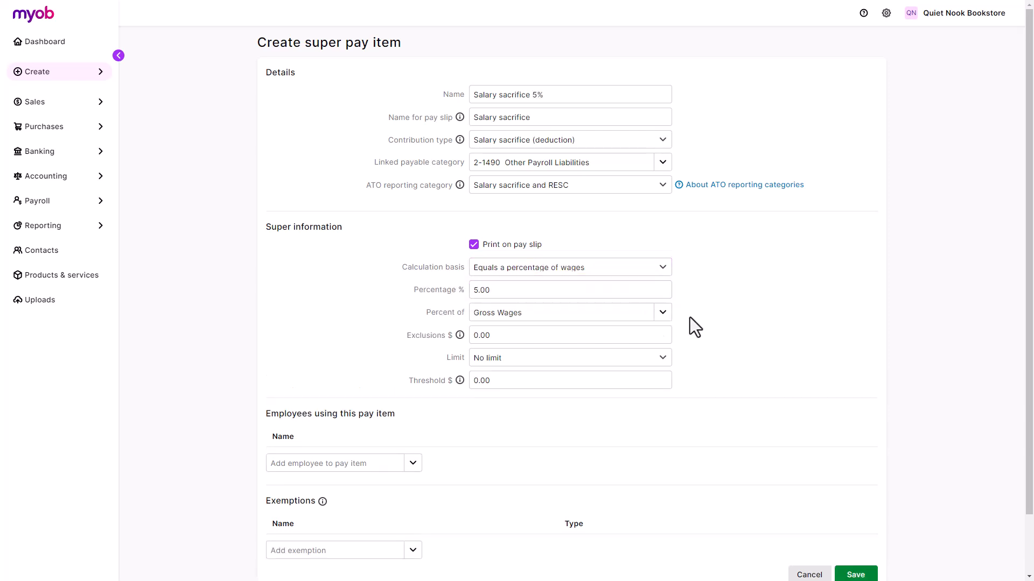
Step: Exempt Commission and Overtime (1.5x) from the salary sacrifice deduction
{"action": "scroll", "coordinate": [689, 317], "scroll_direction": "down", "scroll_amount": 1}
{"action": "scroll", "coordinate": [689, 317], "scroll_direction": "down", "scroll_amount": 1}
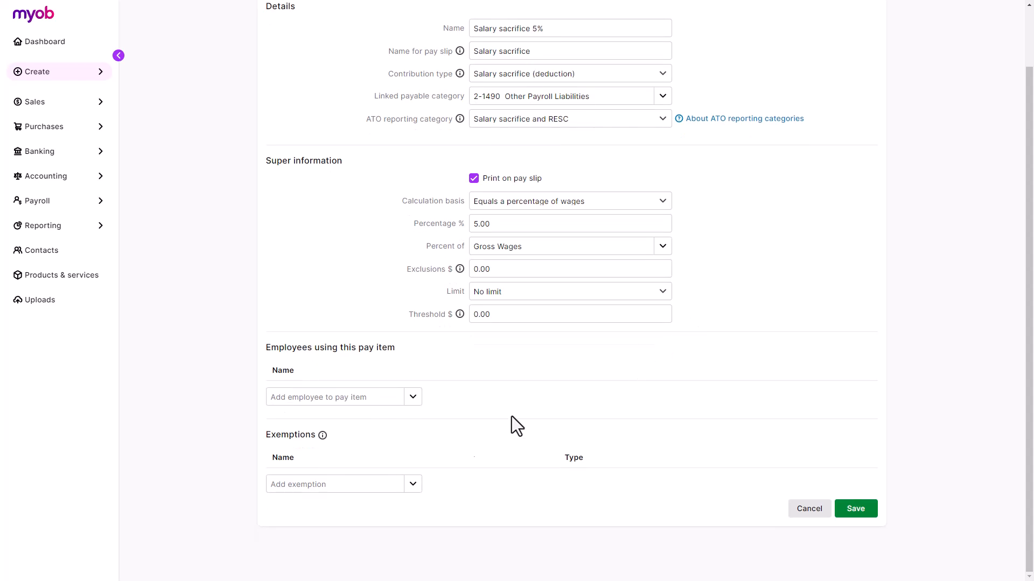
{"action": "left_click", "coordinate": [413, 485]}
{"action": "type", "text": "Commission"}
{"action": "left_click", "coordinate": [411, 466]}
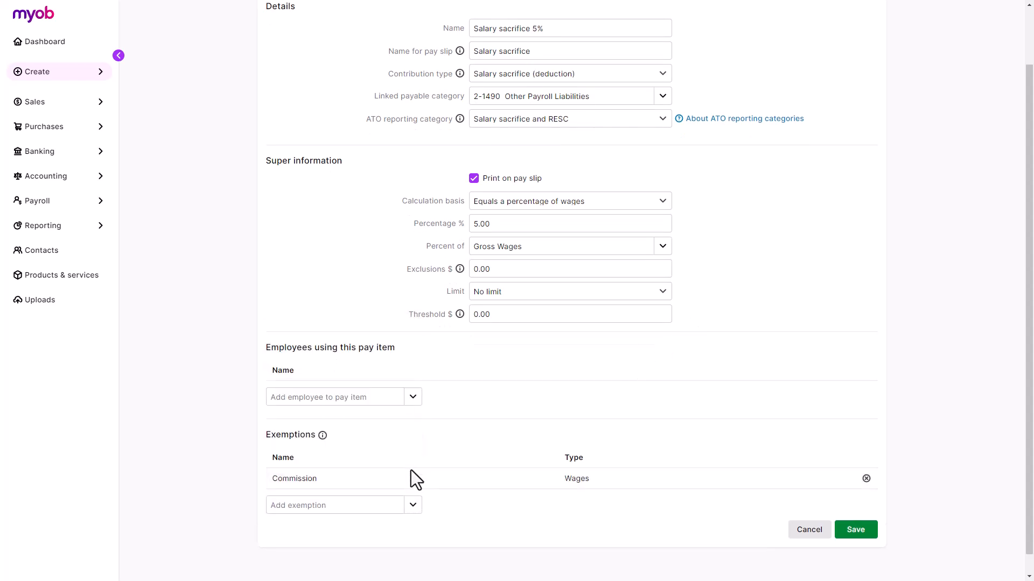
{"action": "left_click", "coordinate": [413, 507]}
{"action": "type", "text": "Overtime"}
{"action": "key", "text": "Return"}
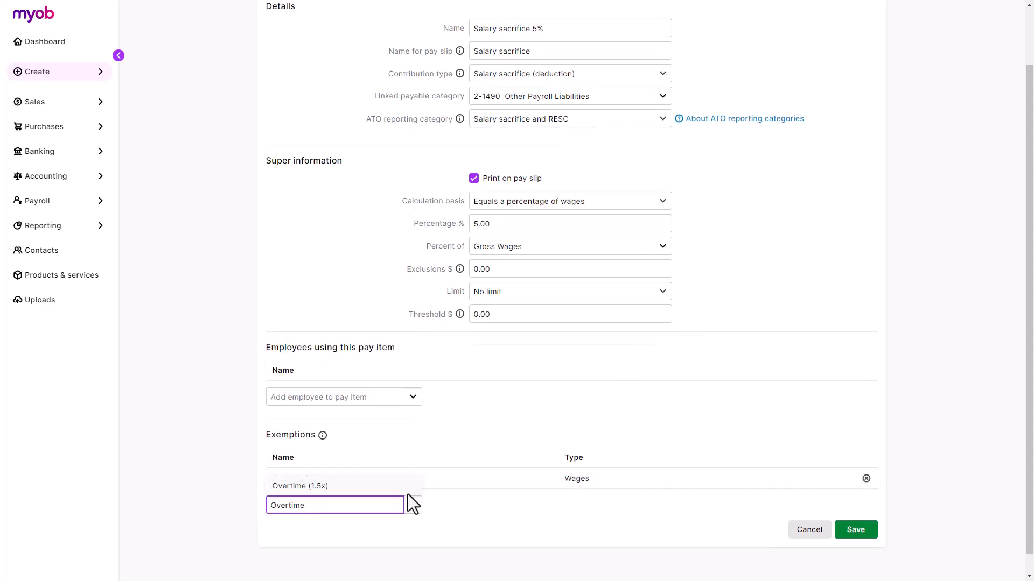
{"action": "left_click", "coordinate": [430, 530]}
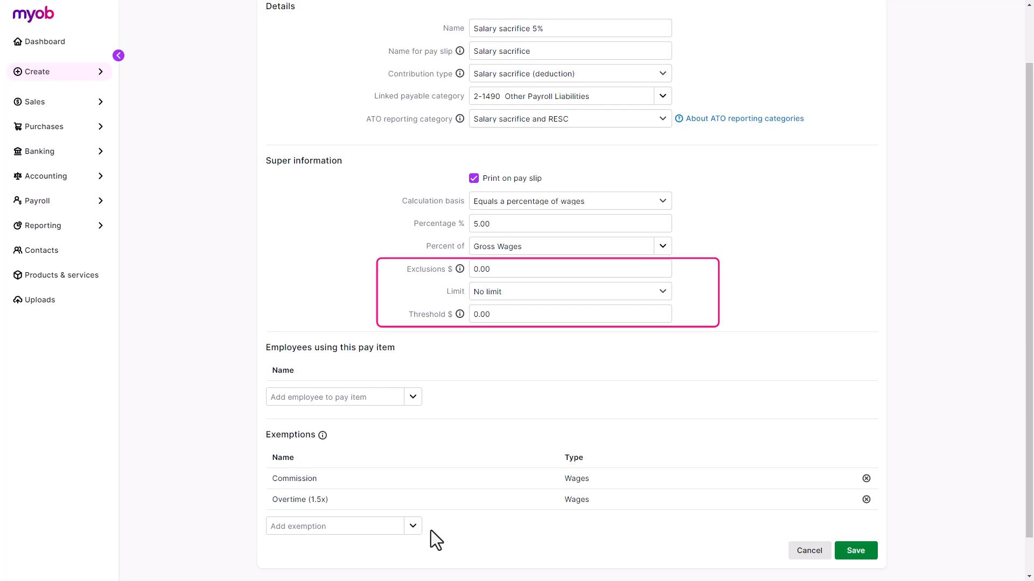
Step: Assign one employee to the salary sacrifice item and save it
{"action": "scroll", "coordinate": [438, 506], "scroll_direction": "down", "scroll_amount": 1}
{"action": "left_click", "coordinate": [415, 356]}
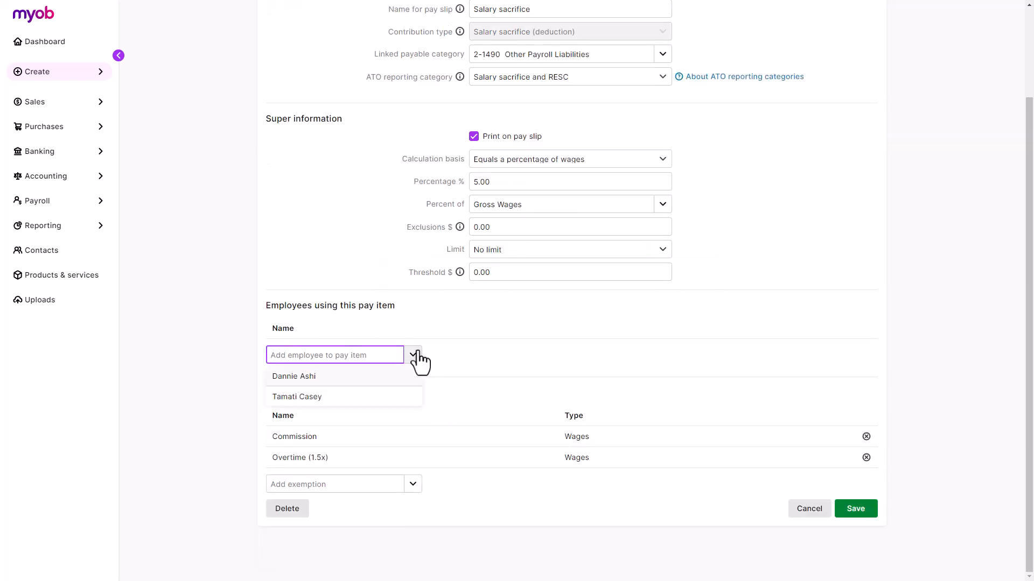
{"action": "left_click", "coordinate": [389, 397]}
{"action": "left_click", "coordinate": [386, 416]}
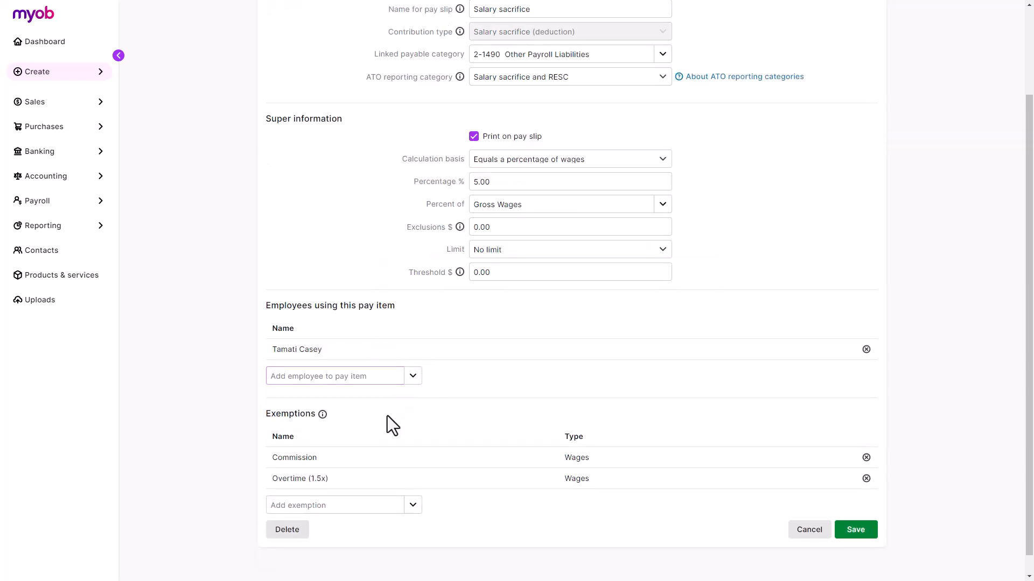
{"action": "left_click", "coordinate": [853, 530]}
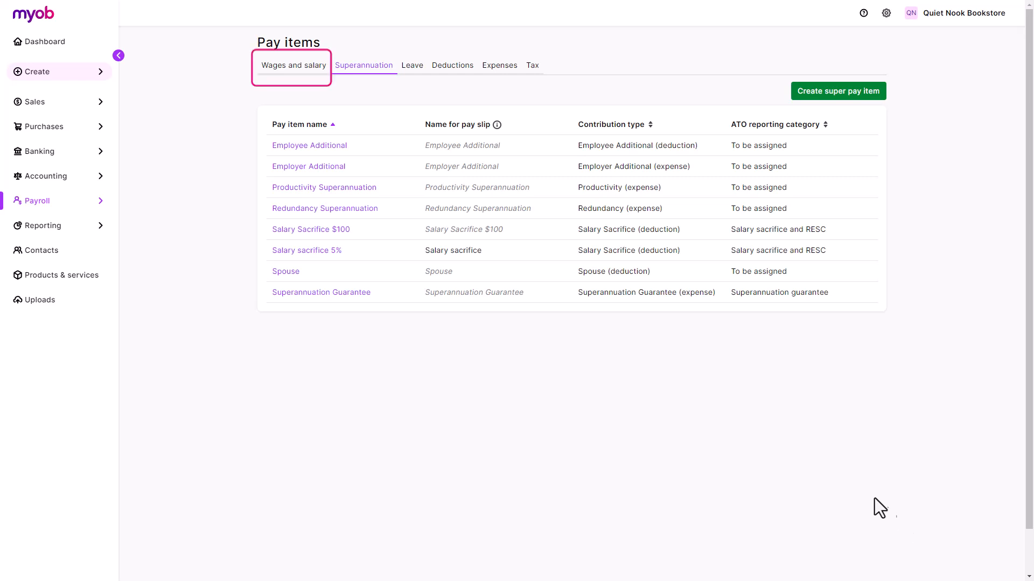
Step: Show the Leave pay items and open Annual Leave Hourly Accrual
{"action": "left_click", "coordinate": [414, 70]}
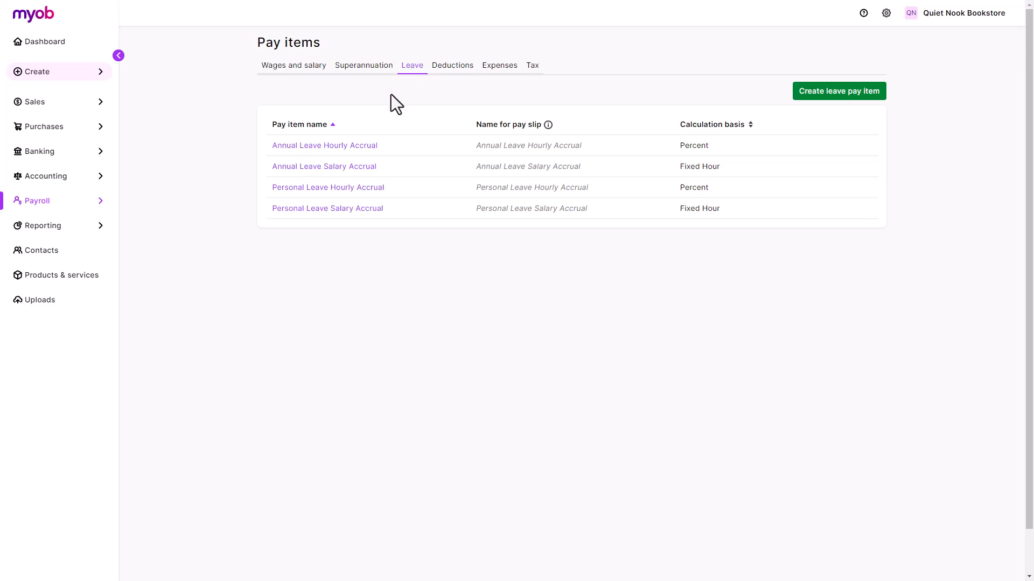
{"action": "left_click", "coordinate": [361, 146]}
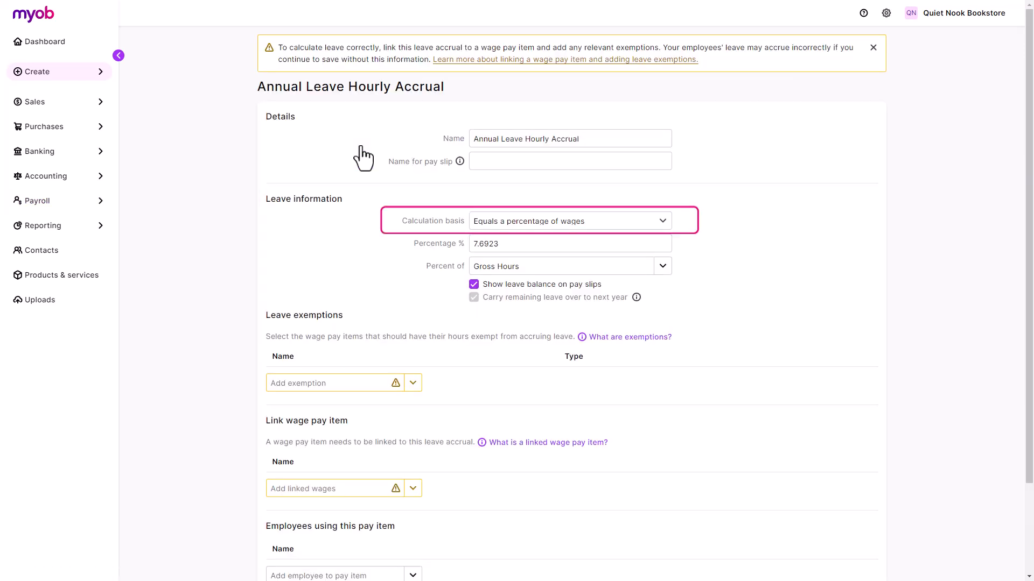
Step: Add Commission and Overtime (1.5x) as leave exemptions, leaving the percentage-of-wages basis unchanged
{"action": "left_click", "coordinate": [611, 222]}
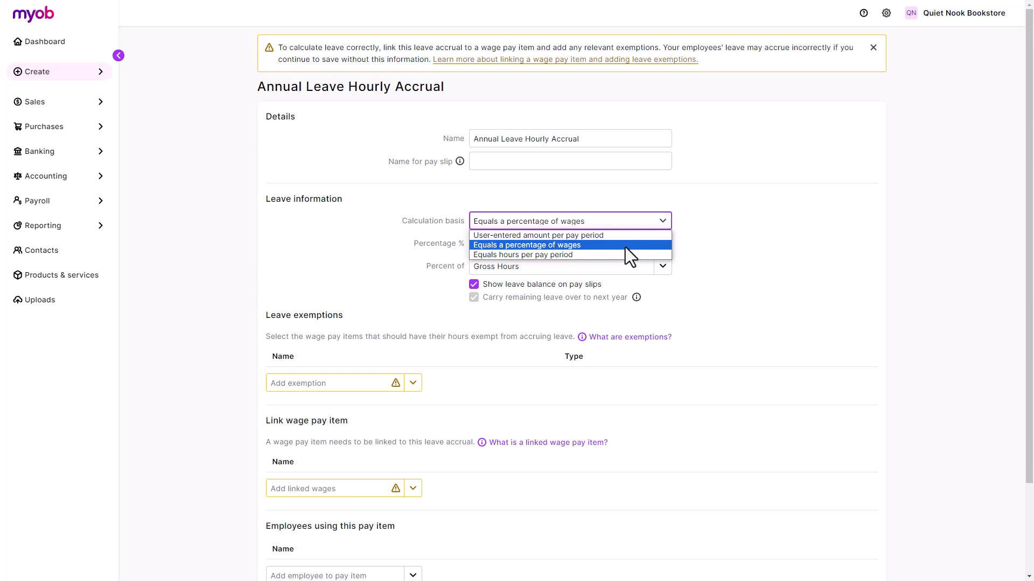
{"action": "left_click", "coordinate": [625, 247]}
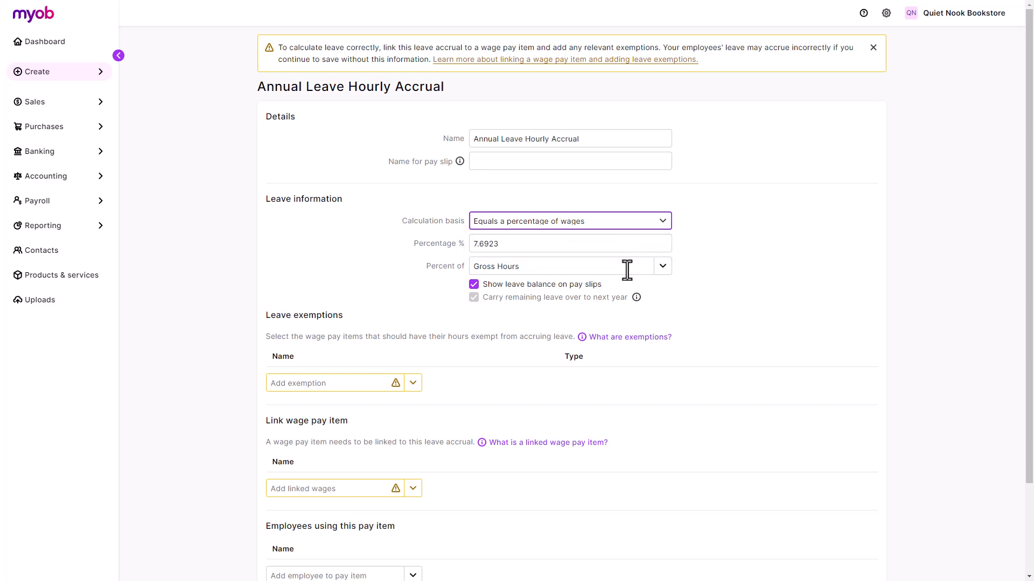
{"action": "left_click", "coordinate": [413, 382]}
{"action": "type", "text": "comm"}
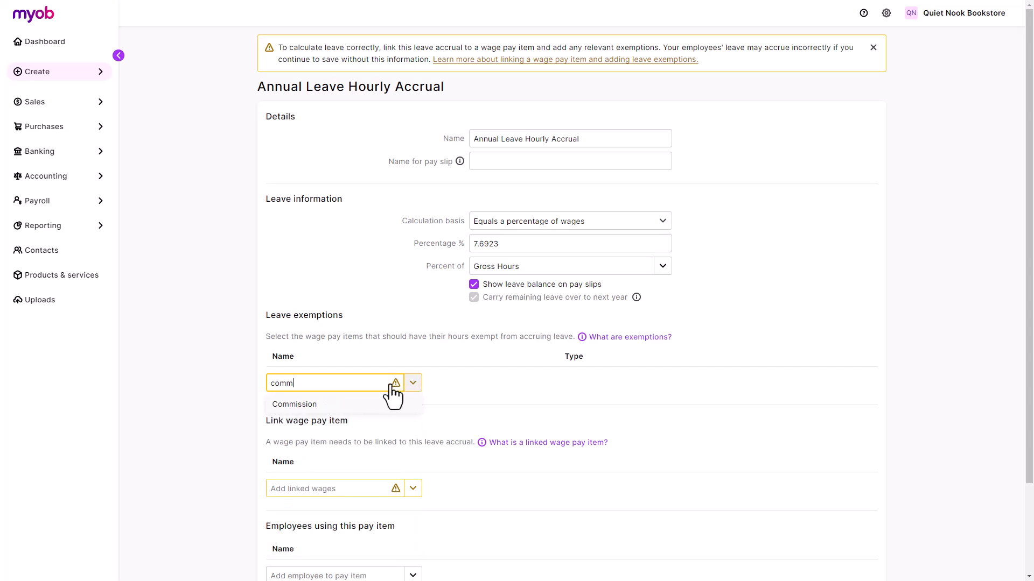
{"action": "left_click", "coordinate": [385, 405]}
{"action": "type", "text": "Overtime"}
{"action": "left_click", "coordinate": [402, 422]}
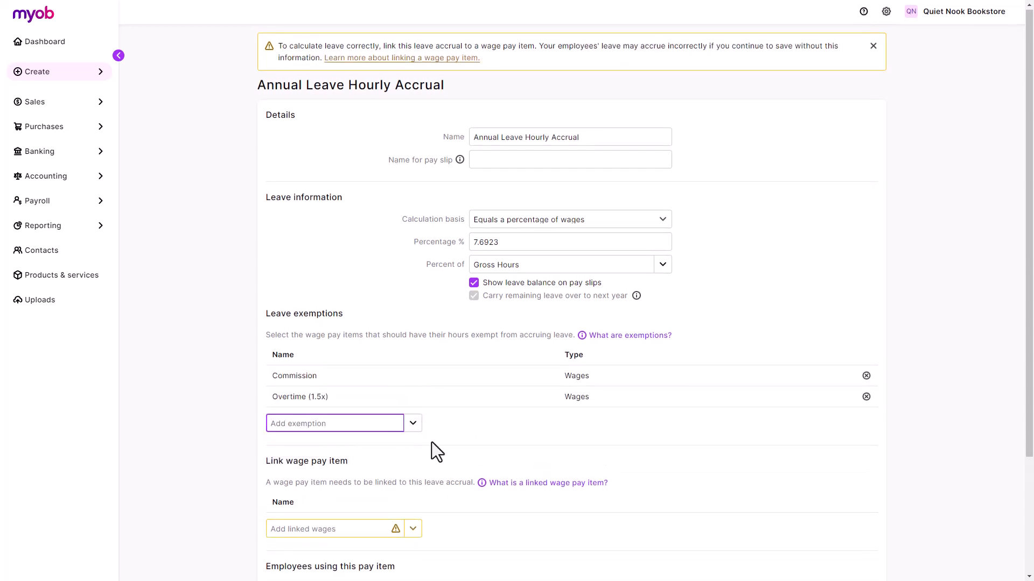
{"action": "left_click", "coordinate": [600, 225]}
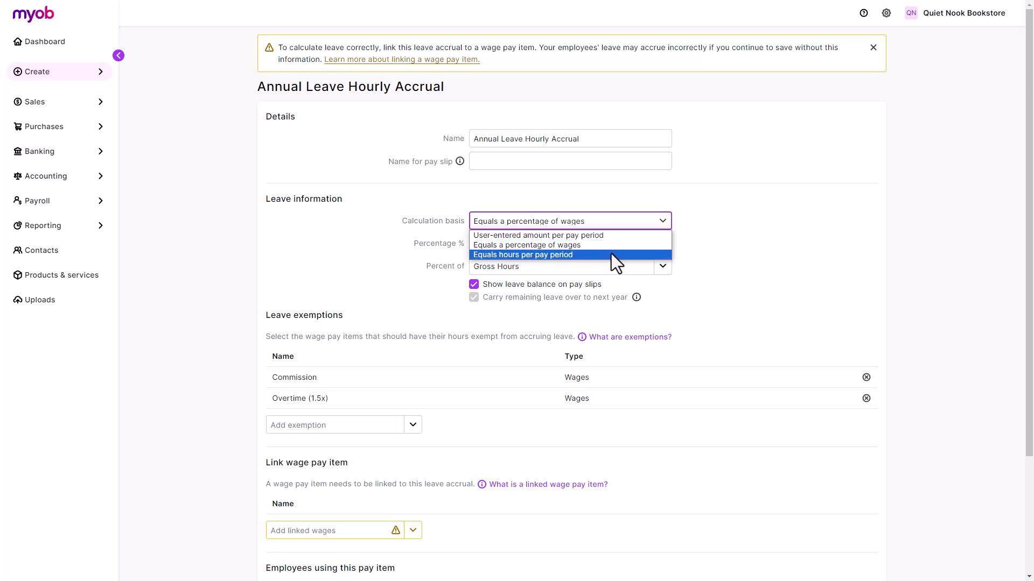
{"action": "left_click", "coordinate": [709, 275]}
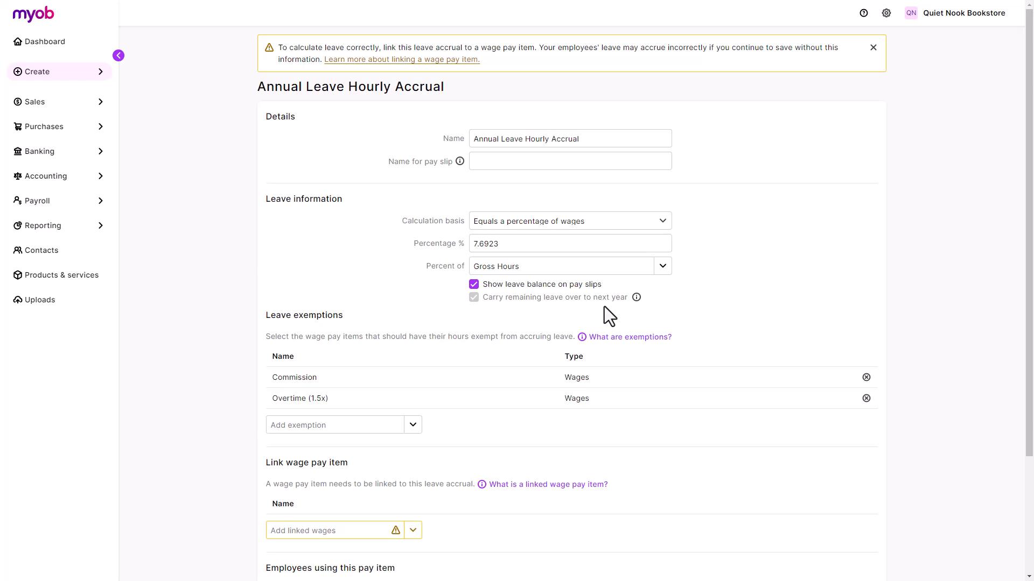
Step: Link Annual Leave Pay, add both employees, and save the Annual Leave Hourly Accrual item
{"action": "scroll", "coordinate": [604, 306], "scroll_direction": "down", "scroll_amount": 3}
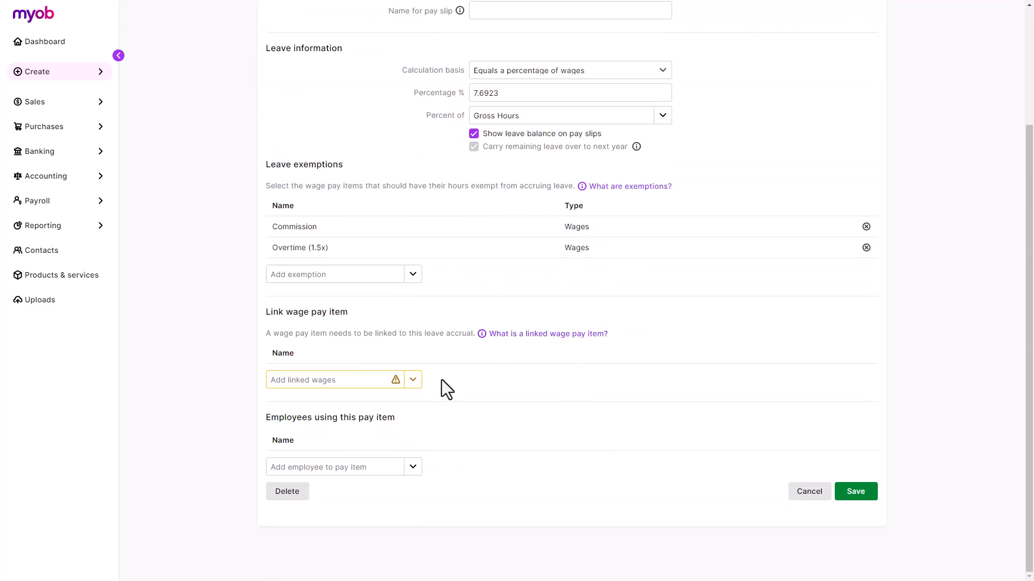
{"action": "left_click", "coordinate": [412, 380]}
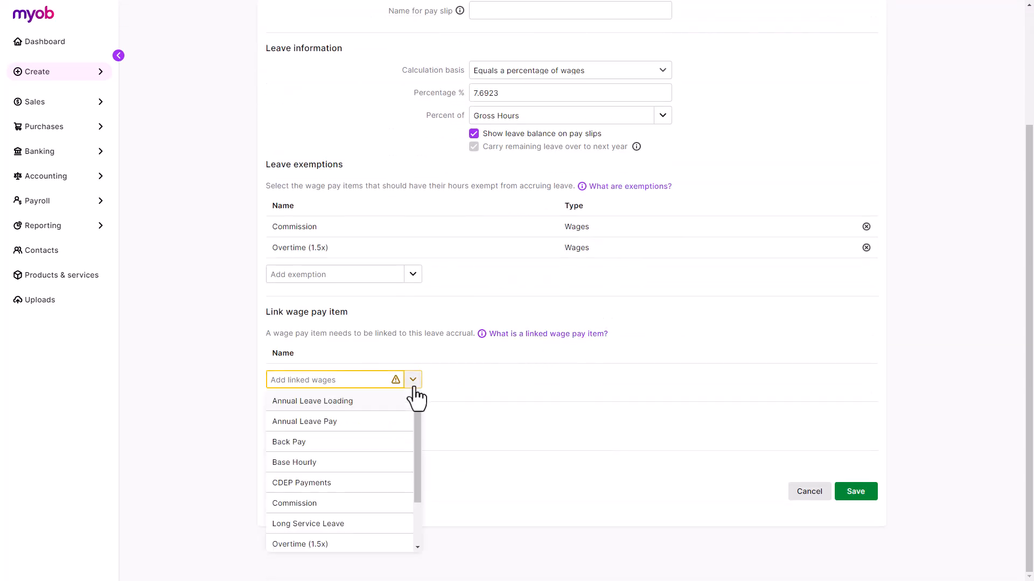
{"action": "left_click", "coordinate": [377, 421]}
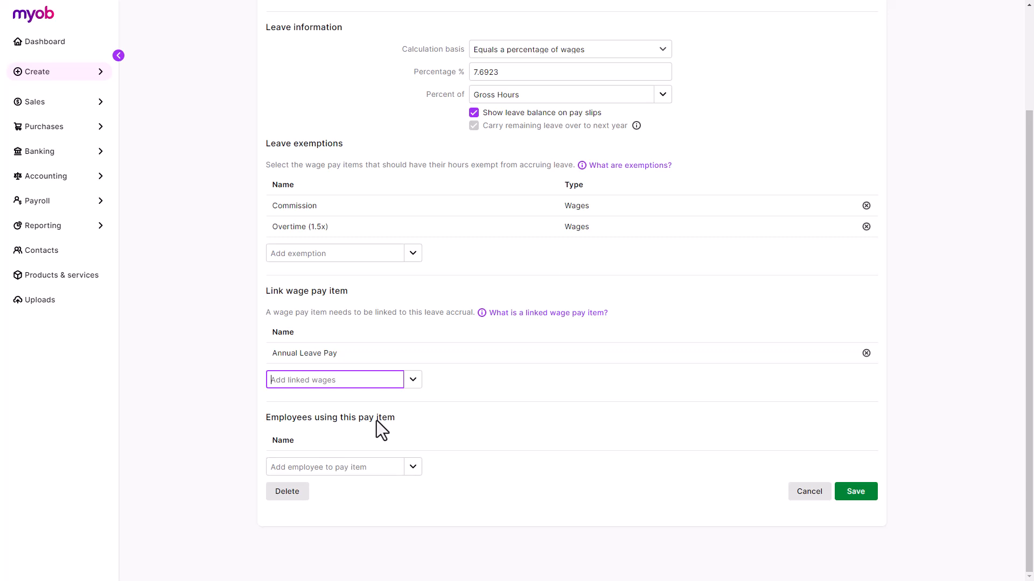
{"action": "left_click", "coordinate": [413, 467]}
{"action": "left_click", "coordinate": [404, 487]}
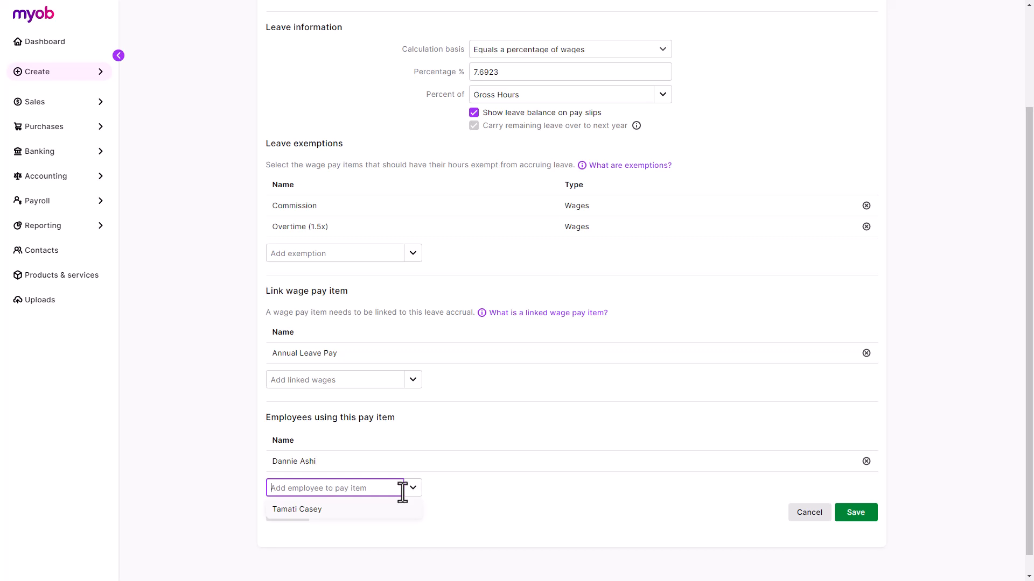
{"action": "left_click", "coordinate": [396, 508]}
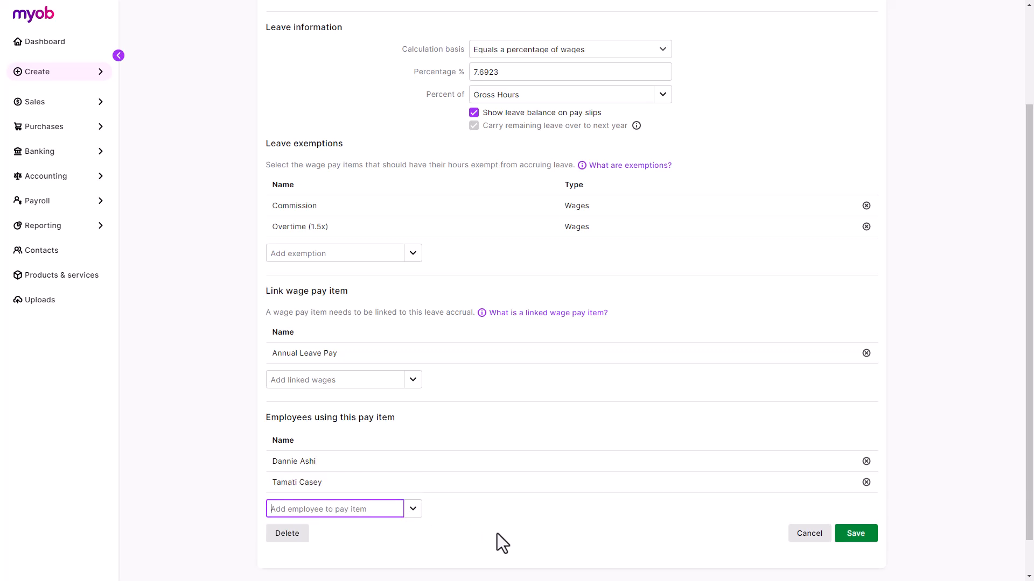
{"action": "left_click", "coordinate": [856, 536]}
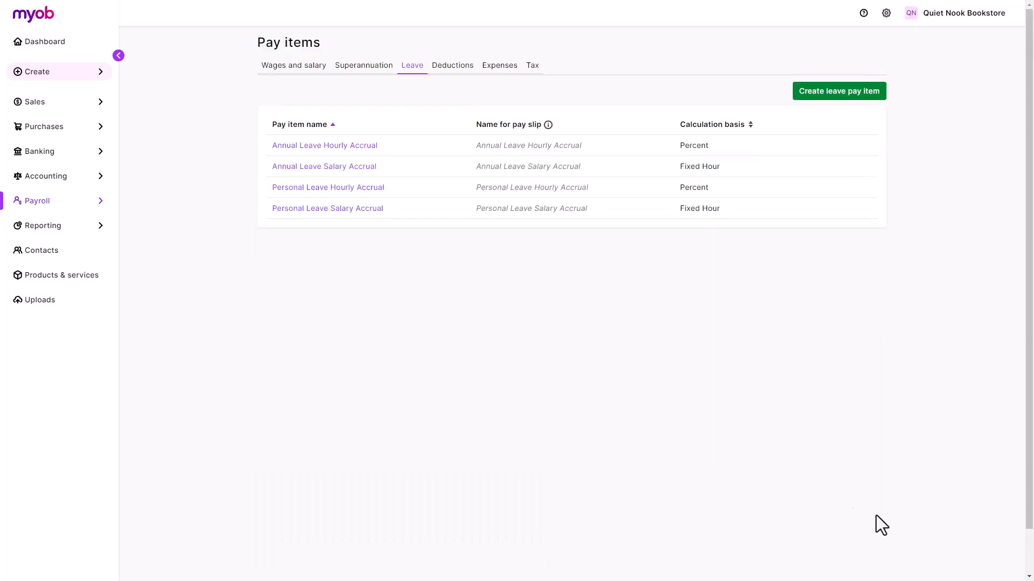
Step: Create deduction item 'Union fees' with ATO category Deduction - union/professional assoc. fees
{"action": "left_click", "coordinate": [470, 68]}
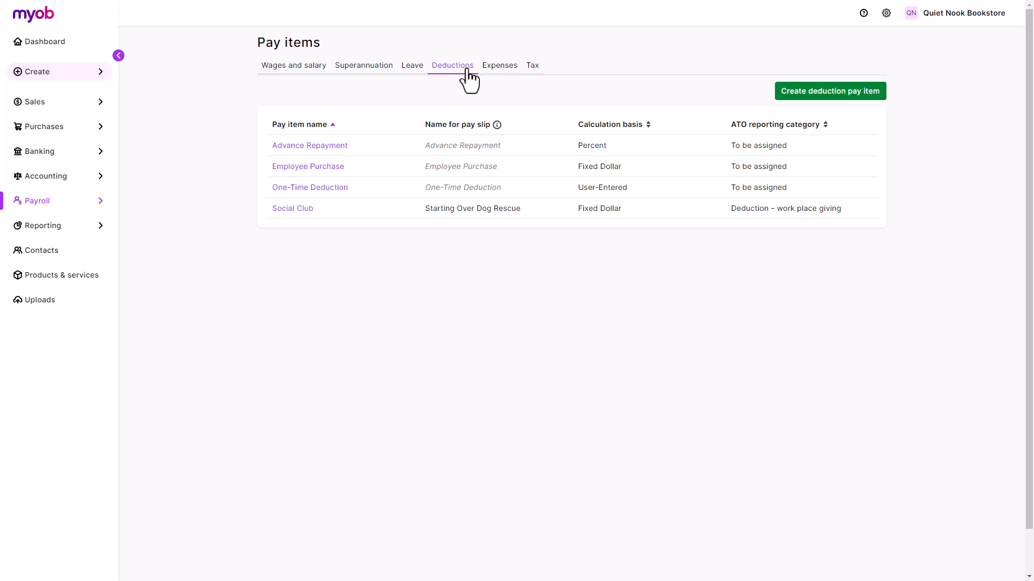
{"action": "left_click", "coordinate": [792, 95]}
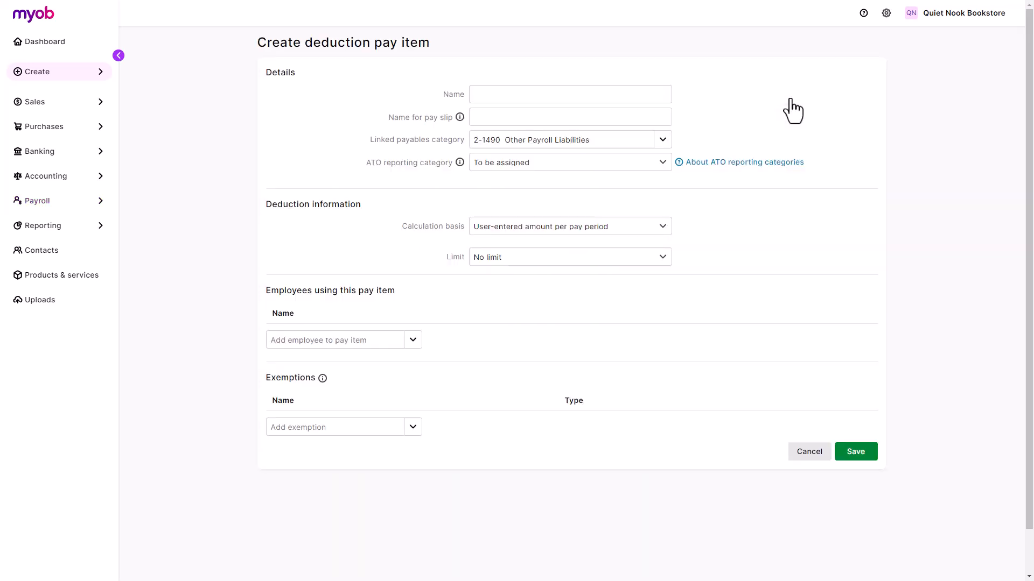
{"action": "left_click", "coordinate": [654, 93]}
{"action": "type", "text": "Union fees"}
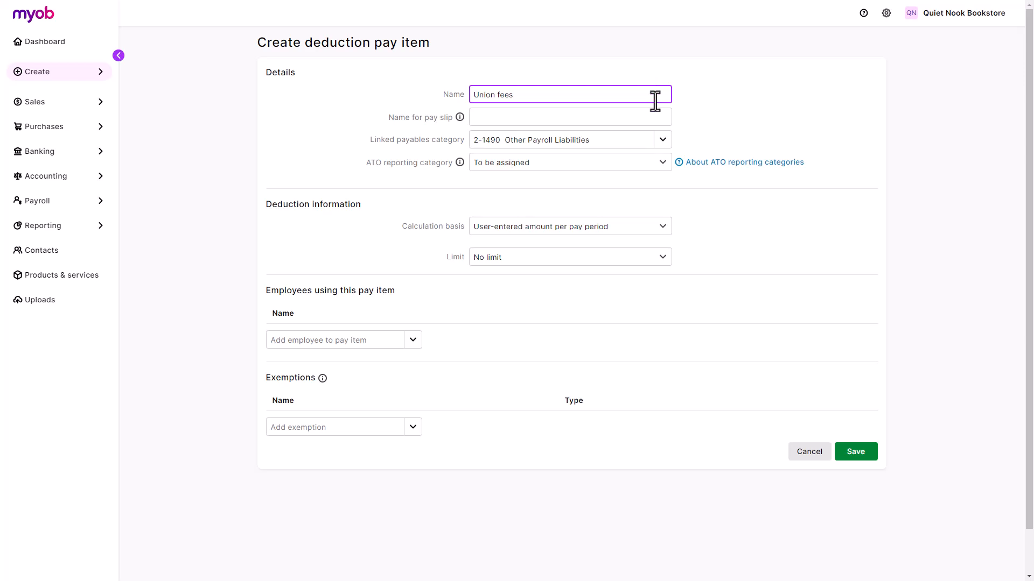
{"action": "left_click", "coordinate": [656, 163]}
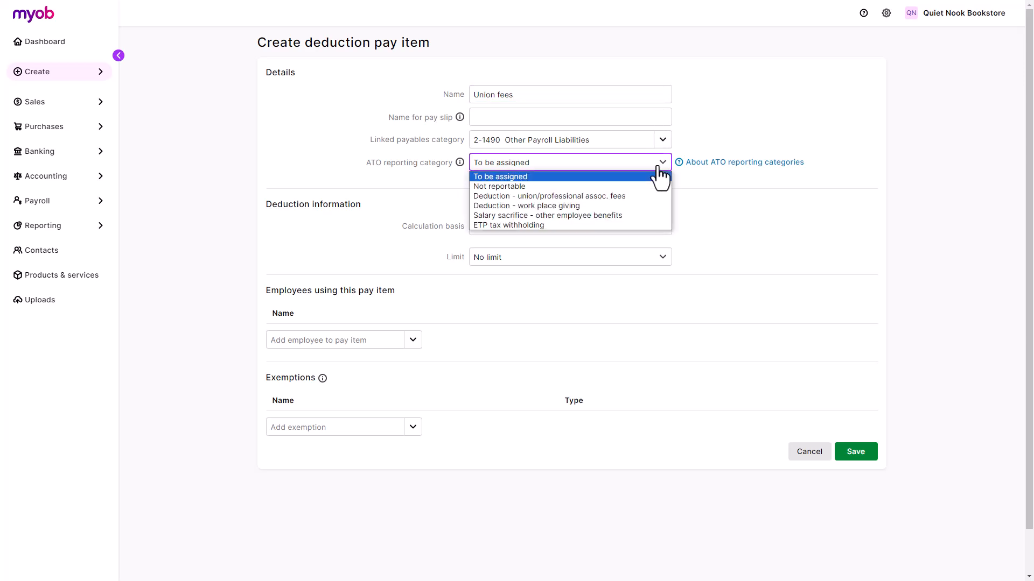
{"action": "left_click", "coordinate": [652, 195]}
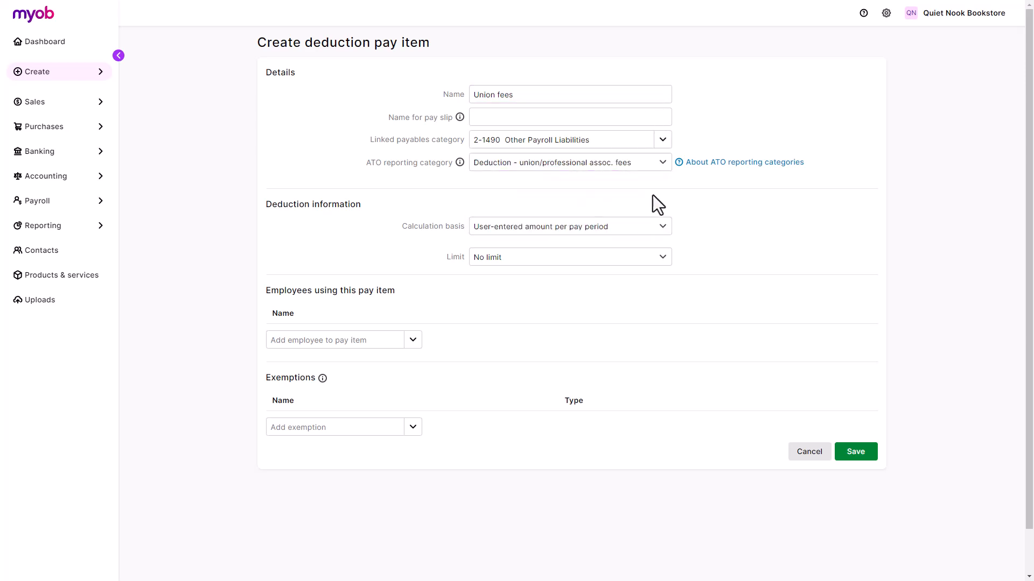
{"action": "left_click", "coordinate": [655, 230]}
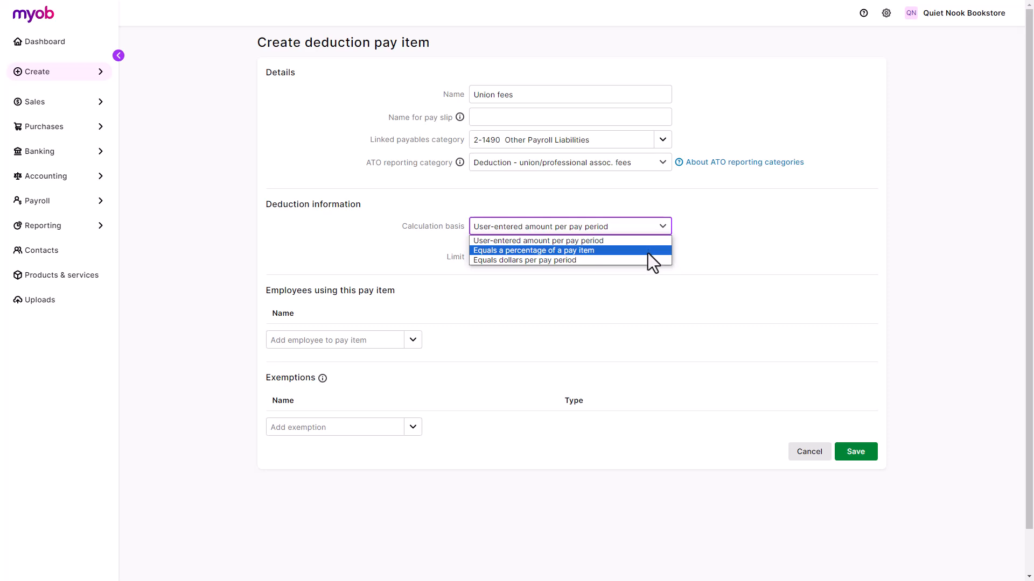
Step: Set Union fees to Equals dollars per pay period at $50.00
{"action": "left_click", "coordinate": [646, 259]}
{"action": "left_click", "coordinate": [649, 253]}
{"action": "type", "text": "50"}
{"action": "left_click", "coordinate": [680, 260]}
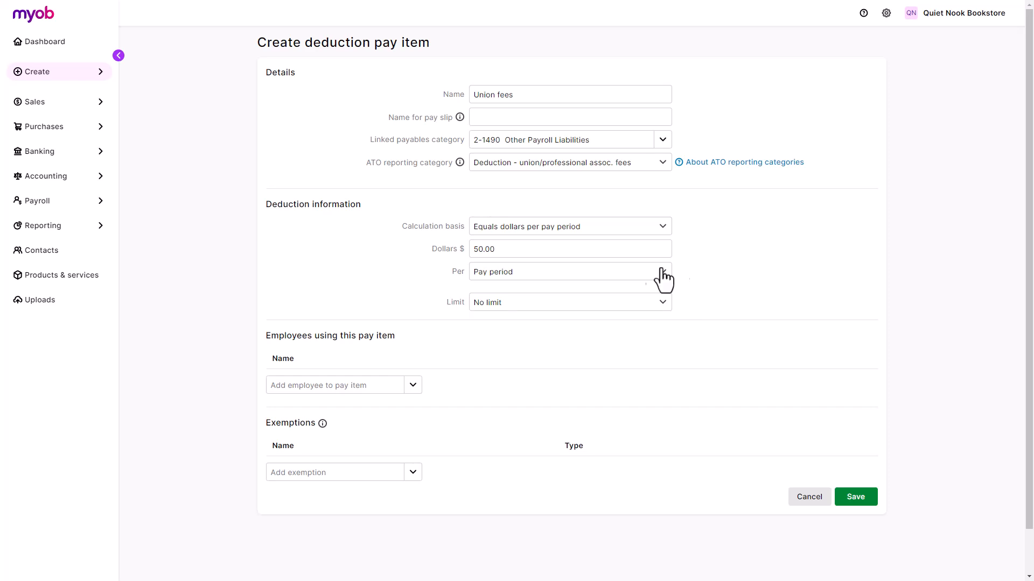
Step: Assign one employee to Union fees, add no exemptions, and save the deduction
{"action": "left_click", "coordinate": [413, 385]}
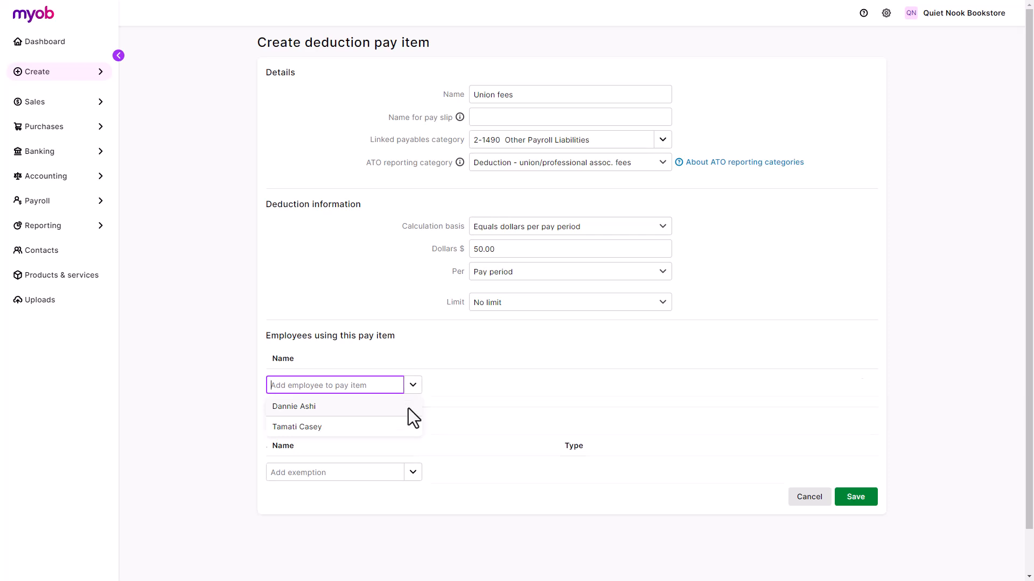
{"action": "left_click", "coordinate": [406, 406]}
{"action": "left_click", "coordinate": [411, 503]}
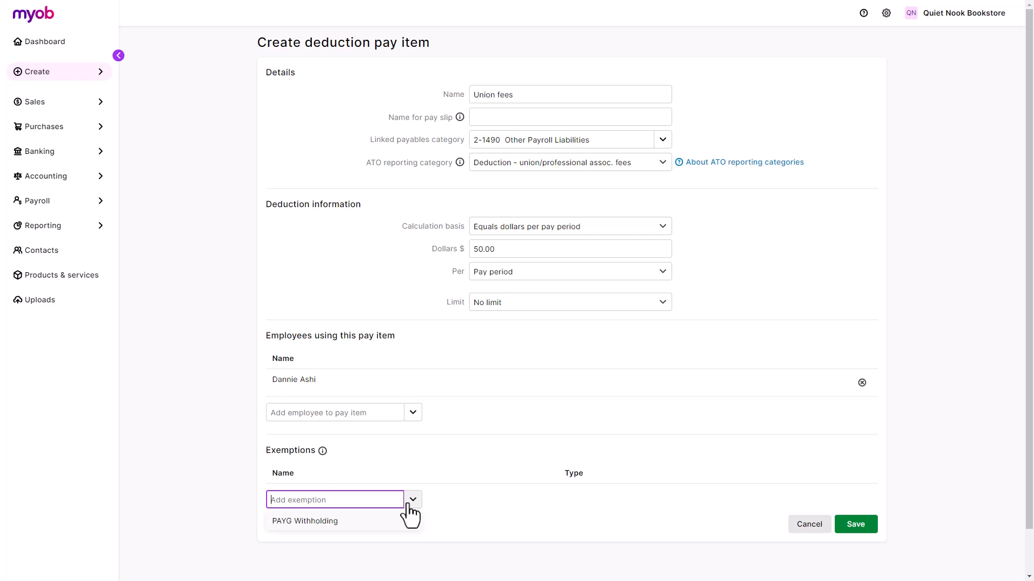
{"action": "left_click", "coordinate": [438, 506]}
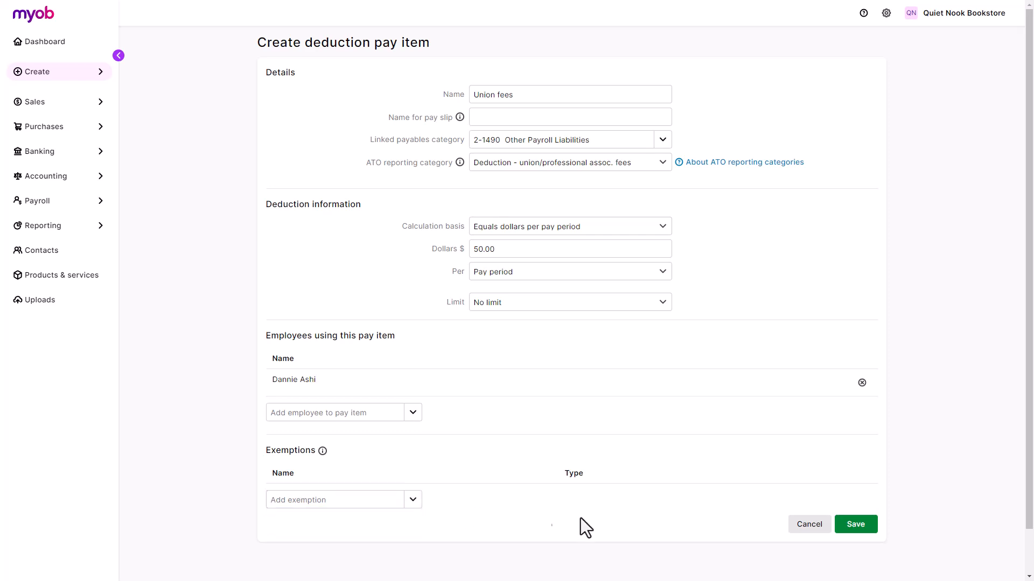
{"action": "left_click", "coordinate": [846, 526]}
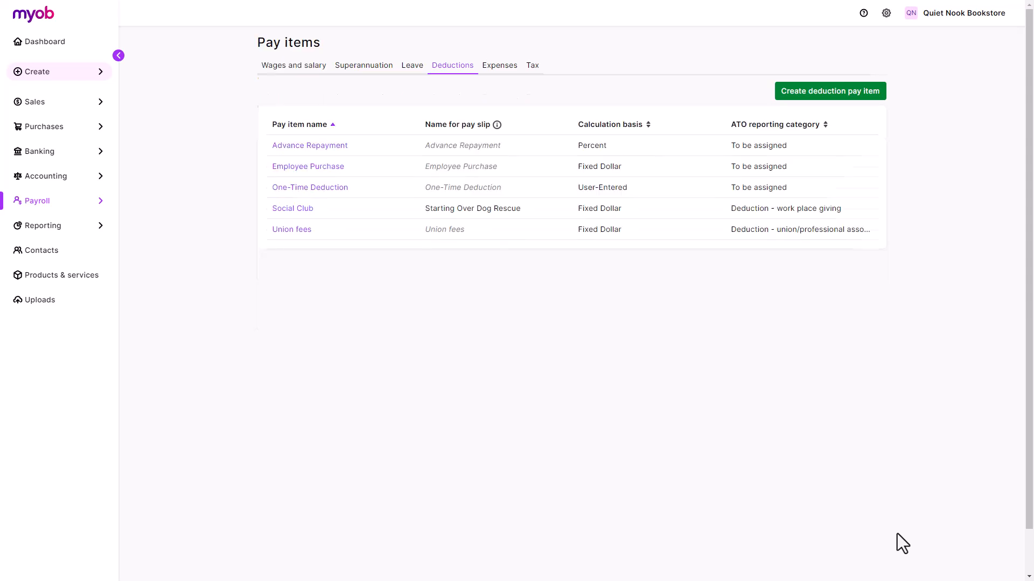
Step: Review the expense pay items, then view the PAYG withholding tax settings
{"action": "left_click", "coordinate": [501, 67]}
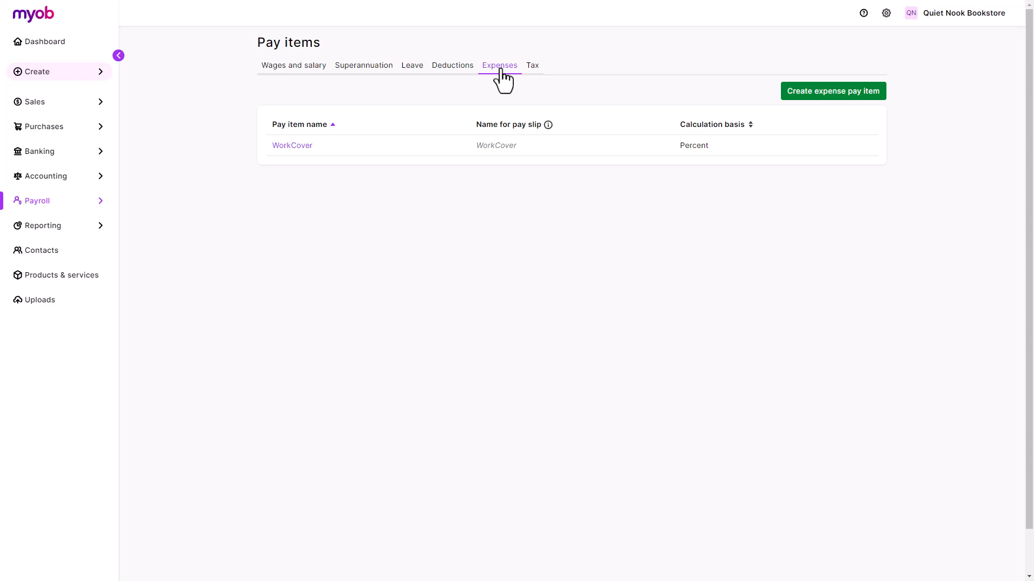
{"action": "left_click", "coordinate": [532, 67]}
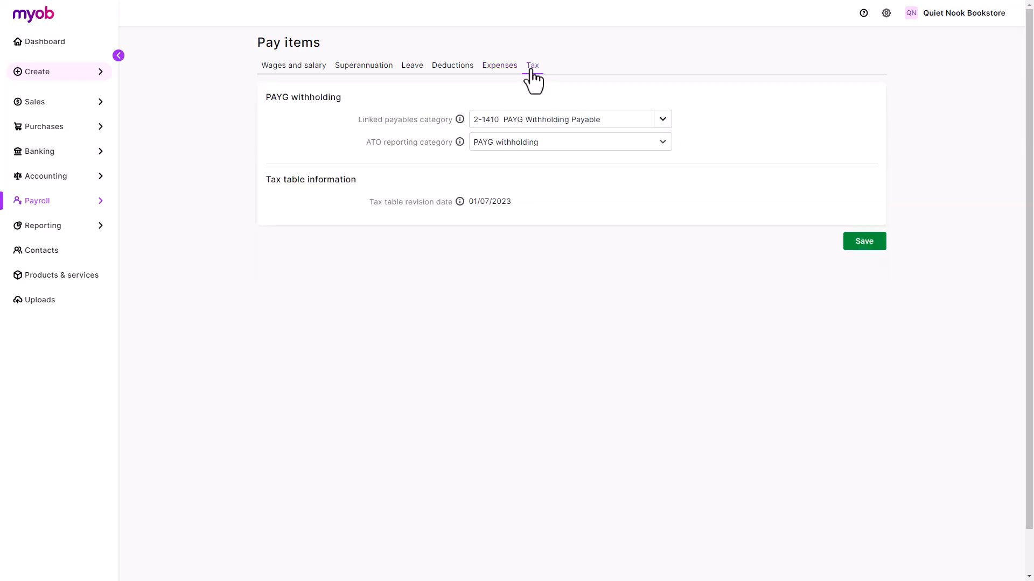